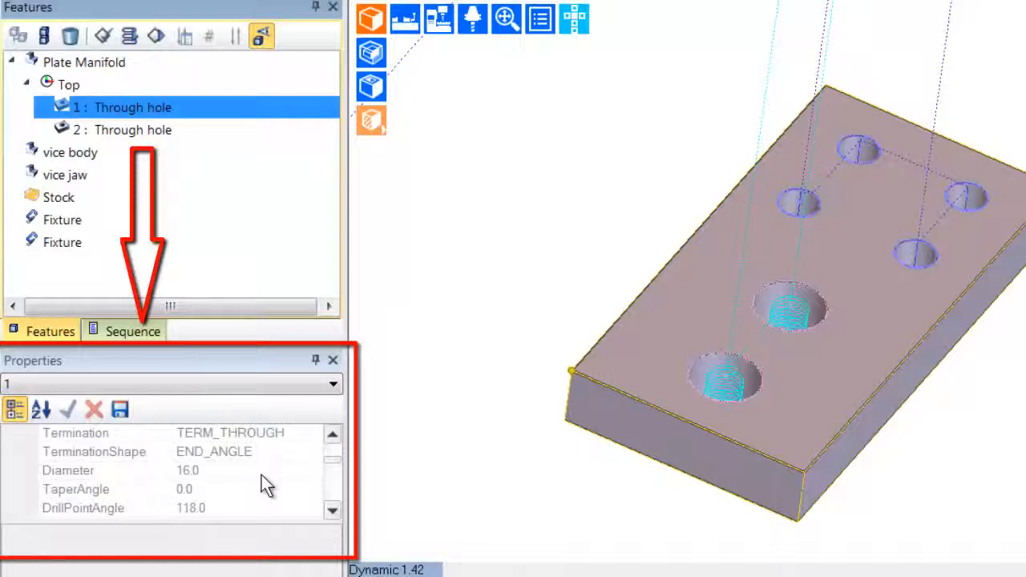
# - Compare the properties of the second and first through-hole features
pyautogui.click(172, 130)
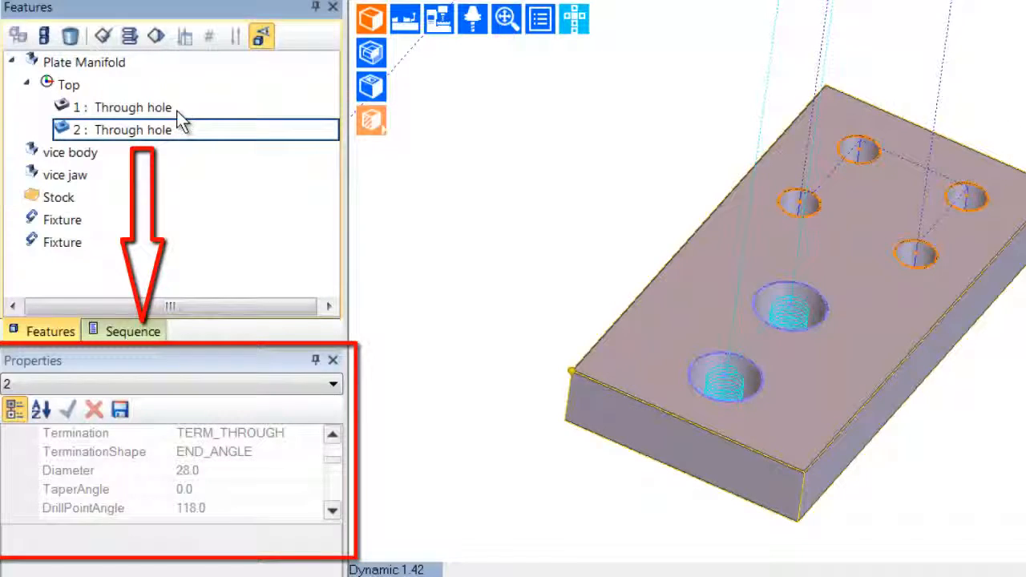
pyautogui.click(177, 111)
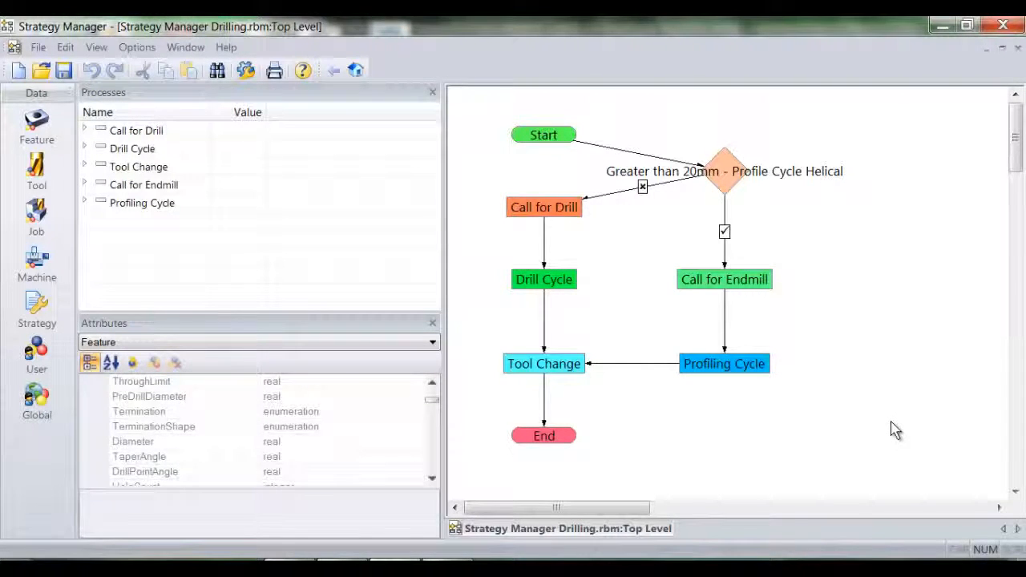
# - In Strategy Manager, replace the helical profiling decision branch with a direct link from Start to Call for Drill and save the strategy
pyautogui.moveTo(895, 418); pyautogui.dragTo(651, 137)
pyautogui.rightClick(724, 179)
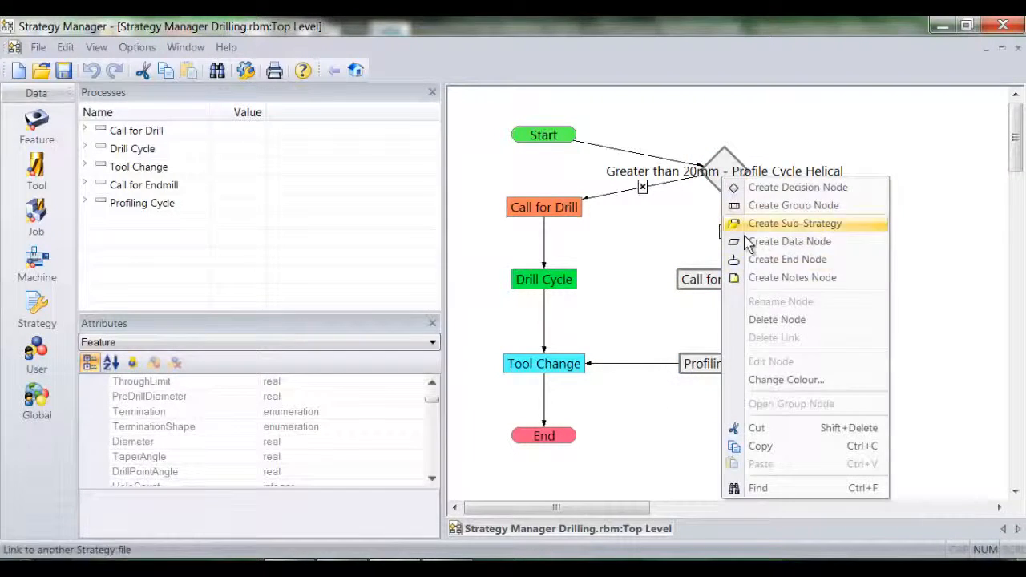
pyautogui.click(774, 320)
pyautogui.moveTo(550, 164); pyautogui.dragTo(553, 217)
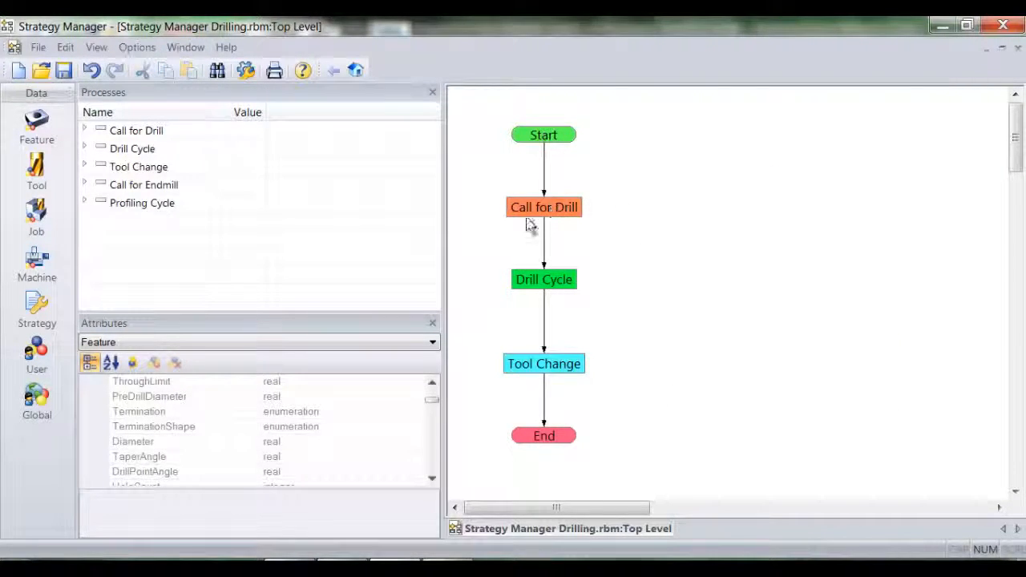
pyautogui.click(63, 71)
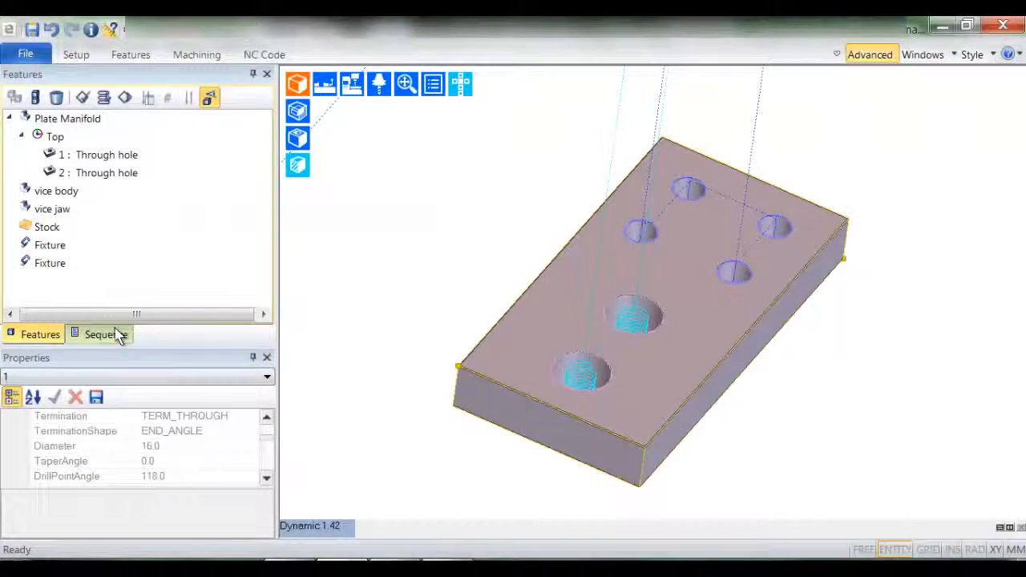
# - In Edgecam, delete the drilling and profiling instructions from the sequence with their tools and toolchange moves, keeping Update Fixtures
pyautogui.click(116, 335)
pyautogui.click(128, 175)
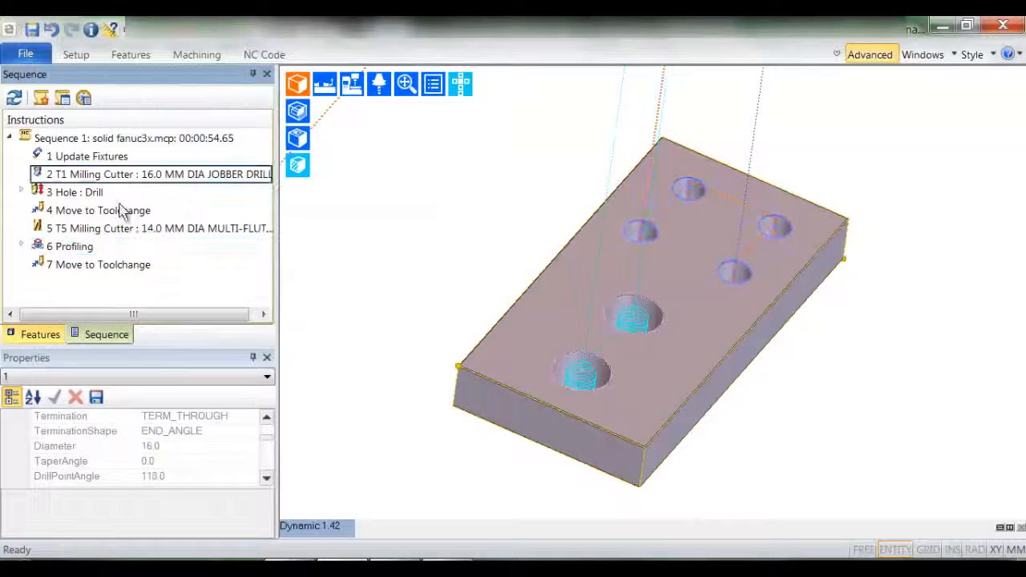
pyautogui.keyDown('shift'); pyautogui.click(118, 270); pyautogui.keyUp('shift')
pyautogui.rightClick(118, 271)
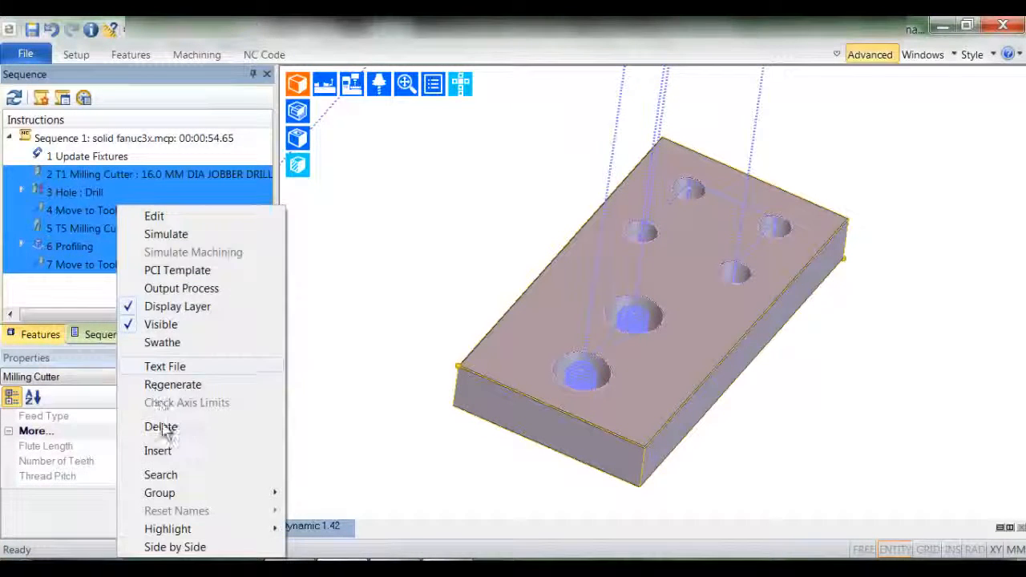
pyautogui.click(161, 427)
# - Apply the strategy to both through-hole features and show the resulting machining sequence
pyautogui.click(51, 342)
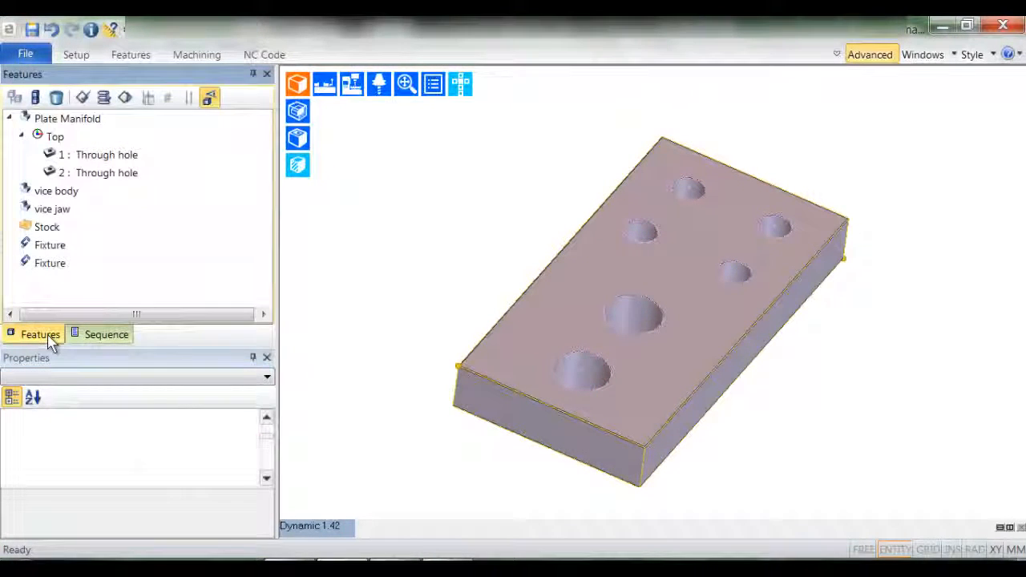
pyautogui.click(137, 159)
pyautogui.keyDown('shift'); pyautogui.click(141, 175); pyautogui.keyUp('shift')
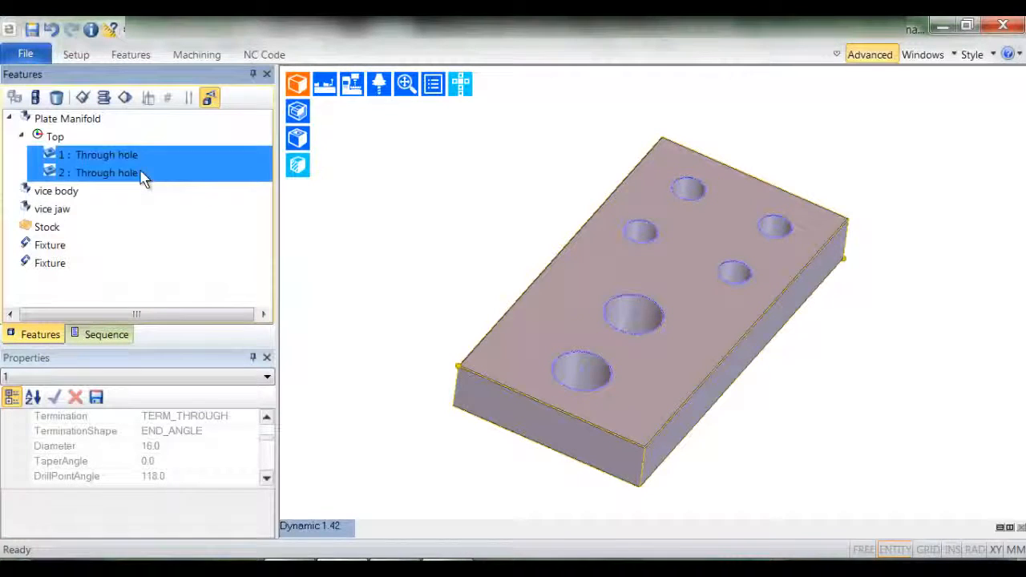
pyautogui.click(126, 99)
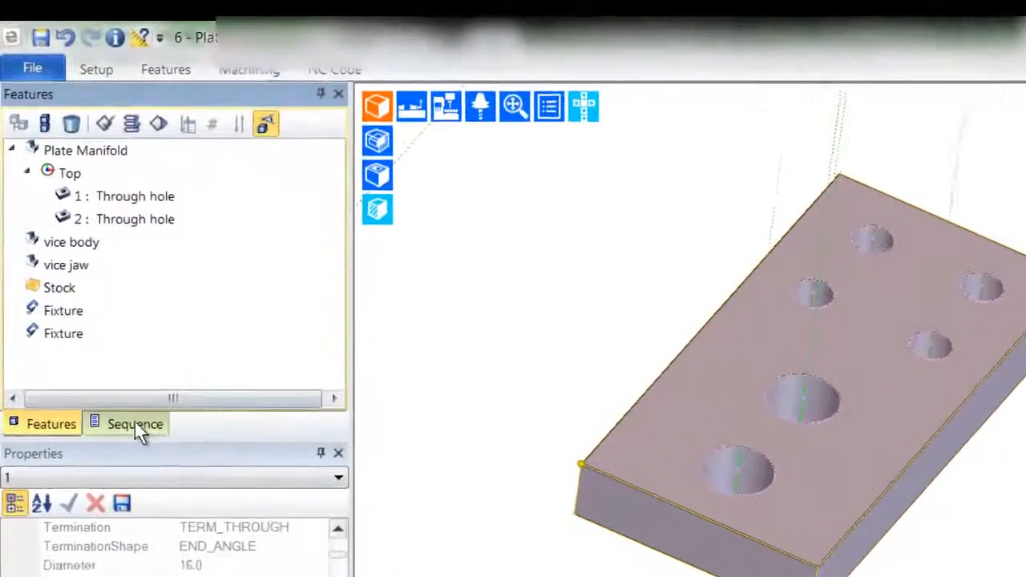
pyautogui.click(135, 424)
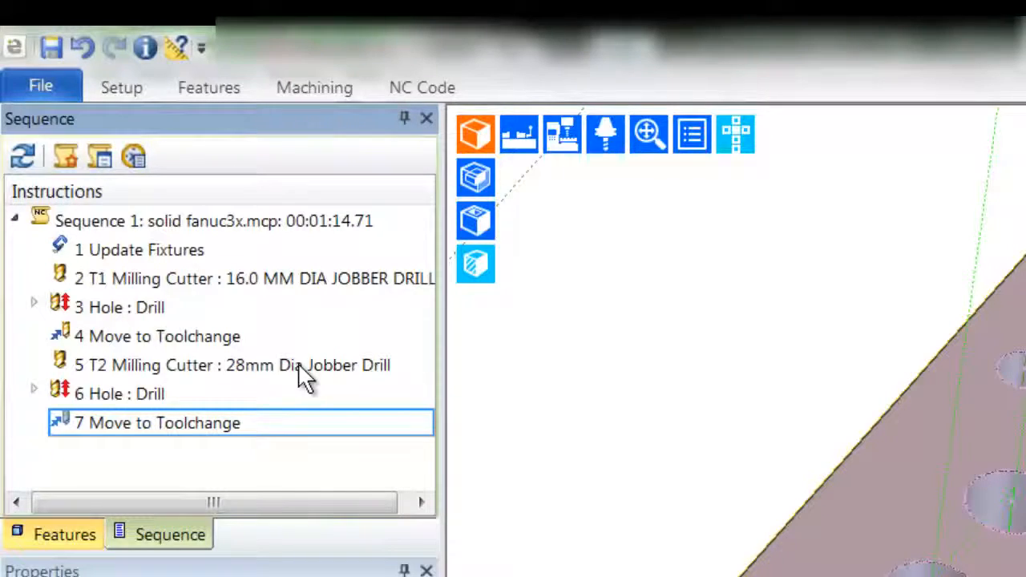
# - Delete both newly generated hole drilling cycles together with their jobber drills and toolchange moves
pyautogui.click(284, 278)
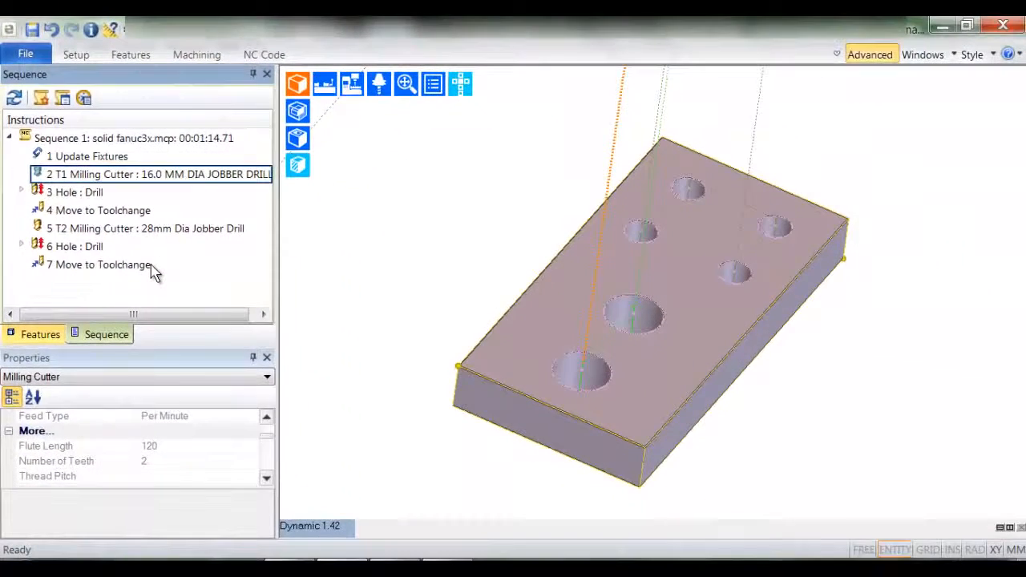
pyautogui.keyDown('shift'); pyautogui.click(210, 368); pyautogui.keyUp('shift')
pyautogui.rightClick(210, 368)
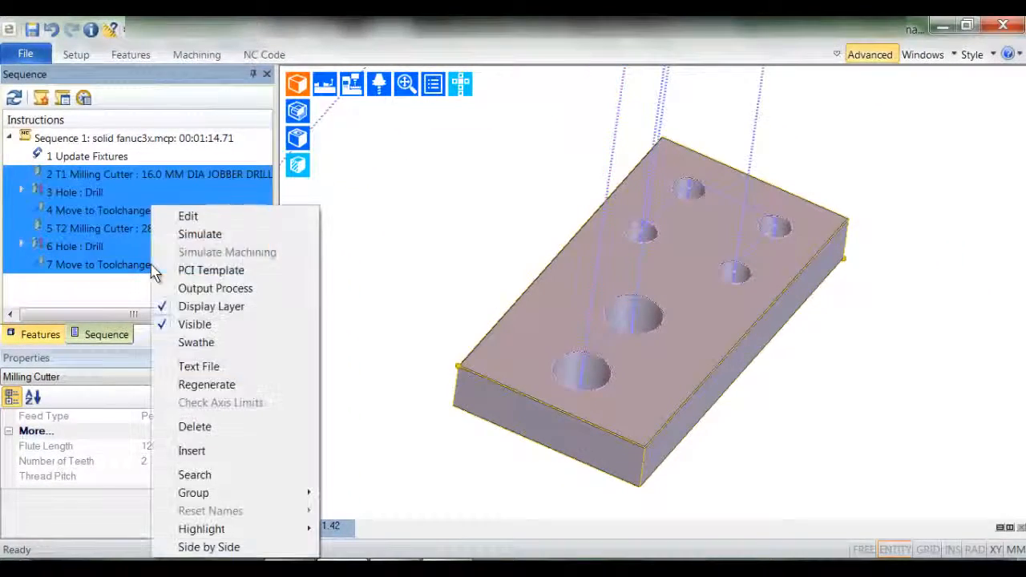
pyautogui.click(189, 428)
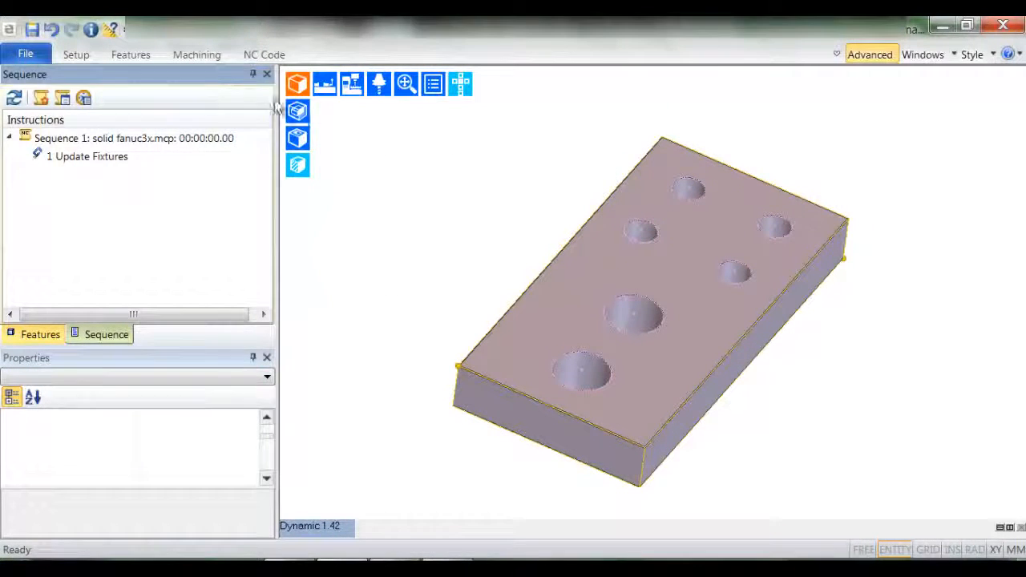
# - Add a milling cutter with diameter 14, choosing the 14.0 mm Multi-Flute End Mill from the tool store
pyautogui.click(201, 56)
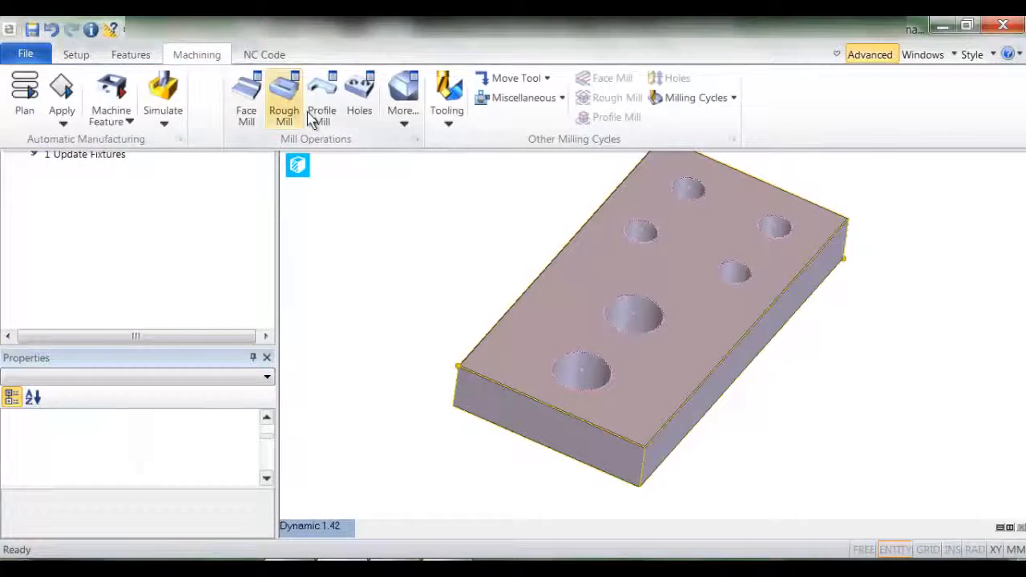
pyautogui.click(462, 127)
pyautogui.click(491, 152)
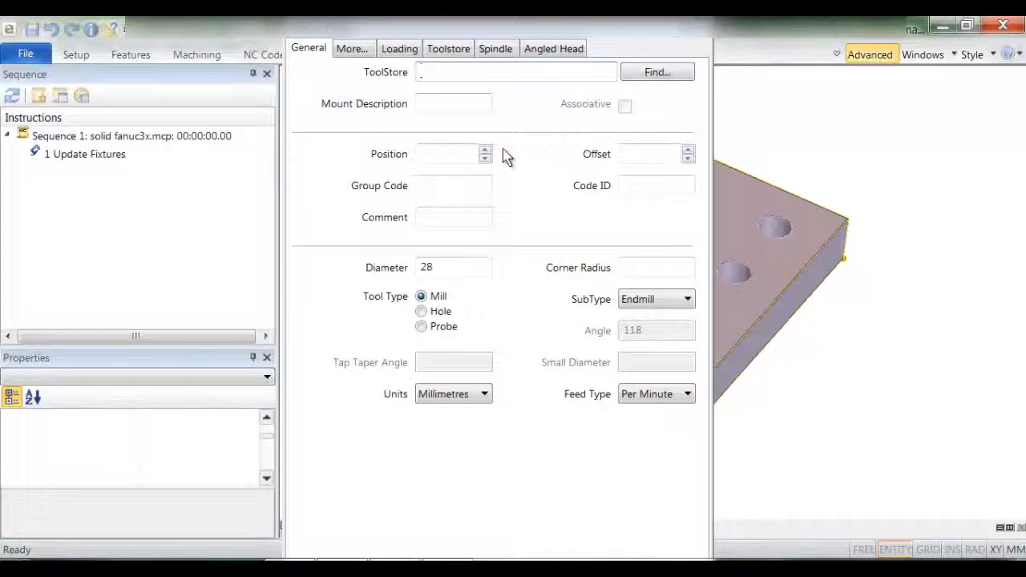
pyautogui.write('14')
pyautogui.click(656, 74)
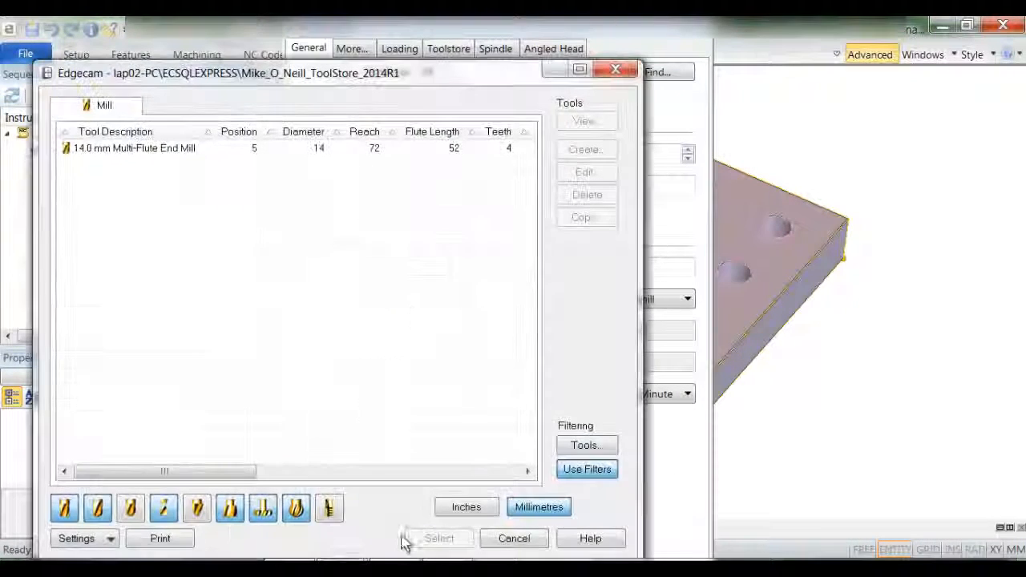
pyautogui.click(216, 163)
pyautogui.click(441, 537)
pyautogui.click(577, 550)
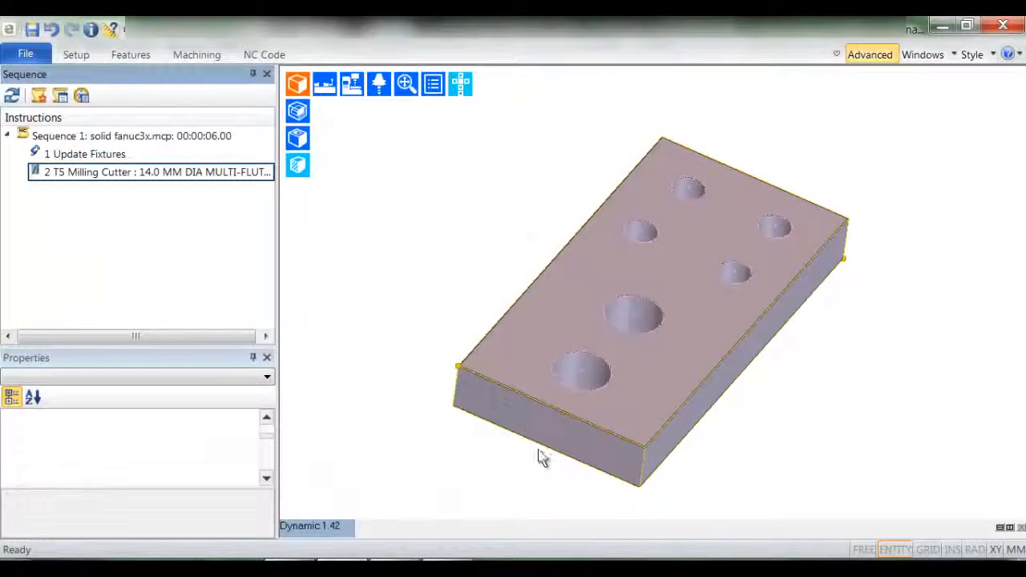
# - Set up a Profile Milling cycle with Helical enabled and a cut increment of 2
pyautogui.click(201, 56)
pyautogui.click(694, 98)
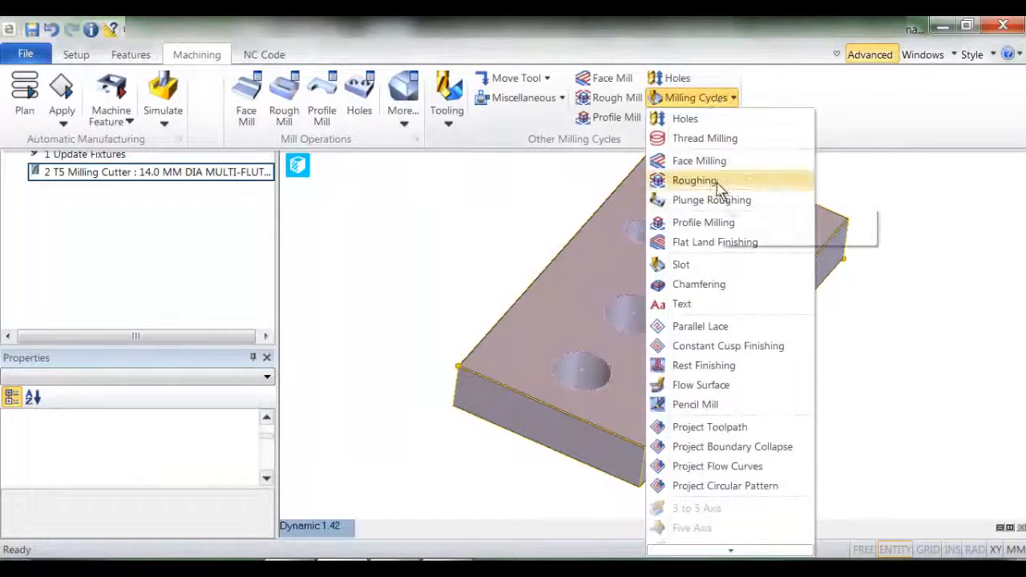
pyautogui.moveTo(728, 201)
pyautogui.click(713, 222)
pyautogui.click(349, 87)
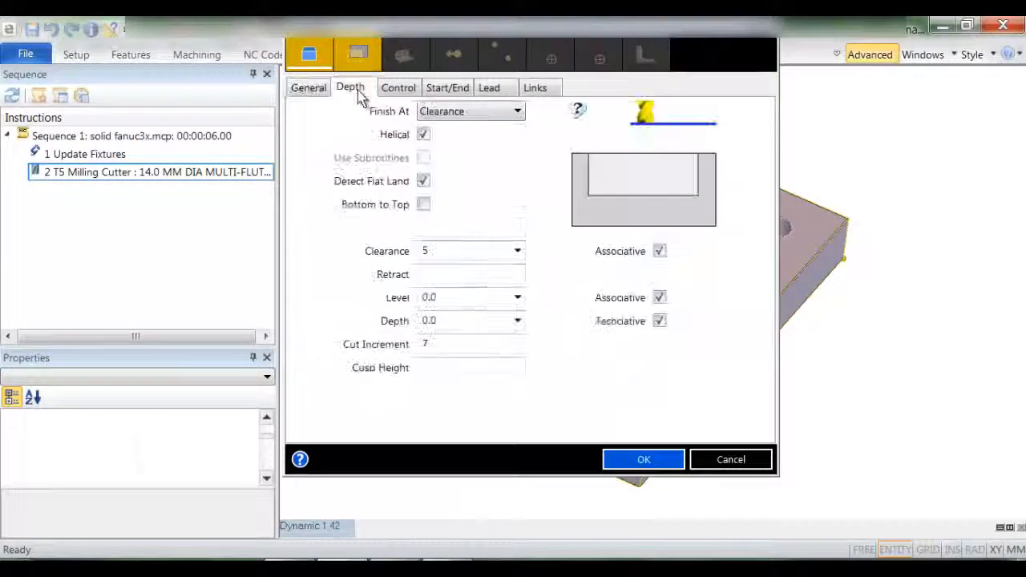
pyautogui.click(423, 135)
pyautogui.doubleClick(438, 348)
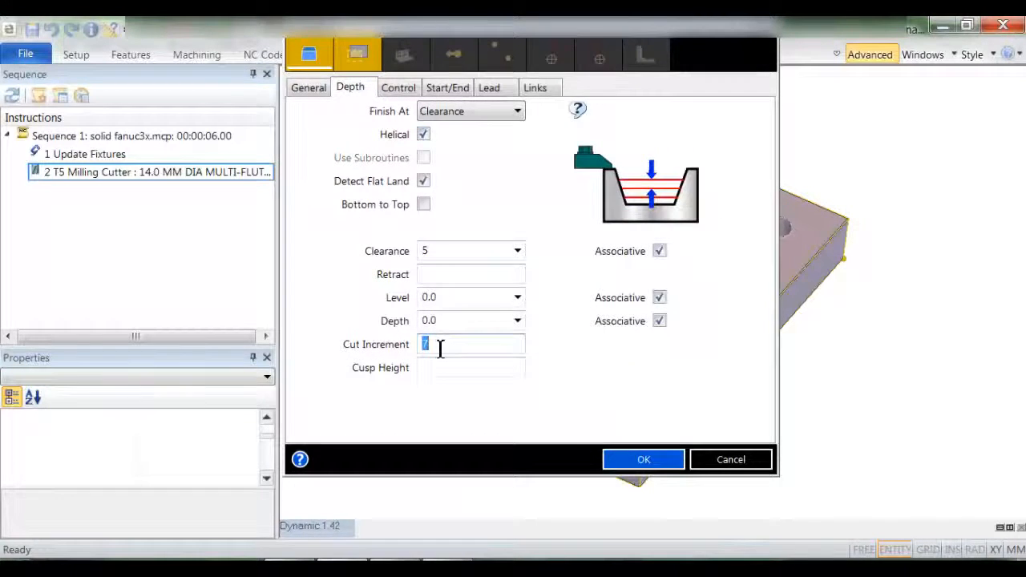
pyautogui.write('2')
pyautogui.click(641, 459)
# - Use the two large holes as the profiling geometry and generate the toolpath without a containment boundary
pyautogui.click(654, 309)
pyautogui.rightClick(486, 266)
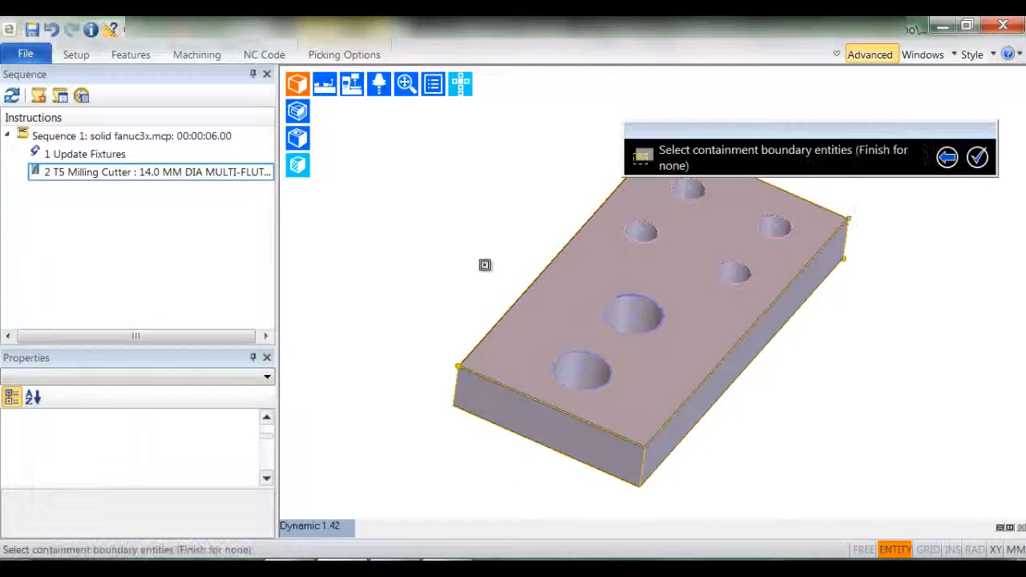
pyautogui.rightClick(485, 266)
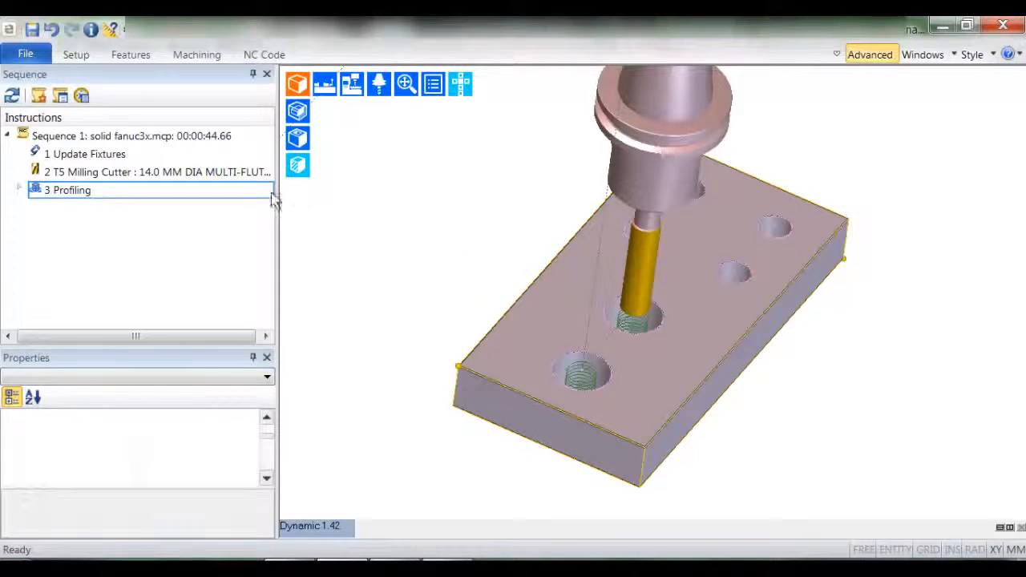
# - Output the 14 mm multi-flute end mill instruction of the sequence as a process
pyautogui.click(253, 173)
pyautogui.click(242, 189)
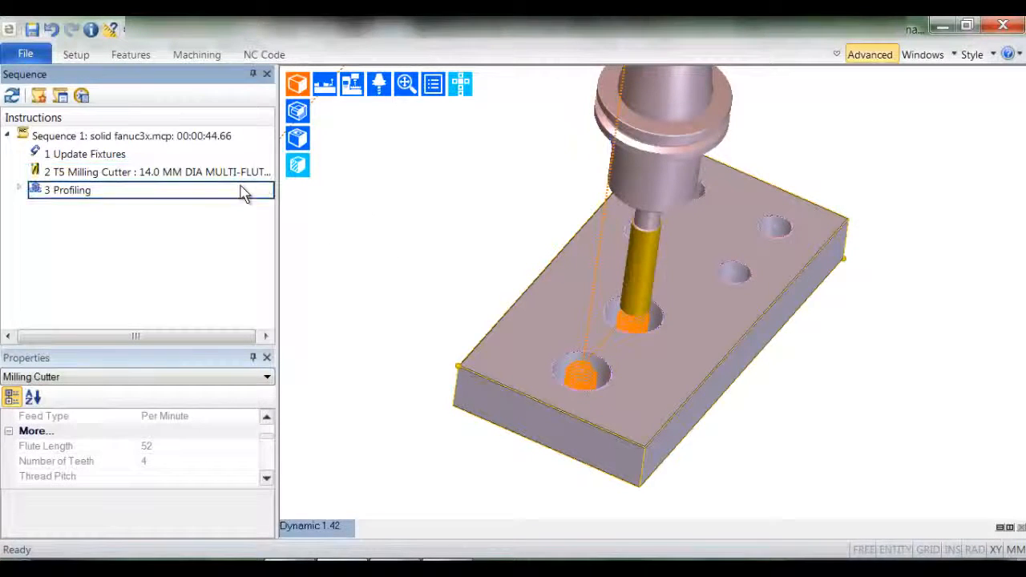
pyautogui.click(247, 174)
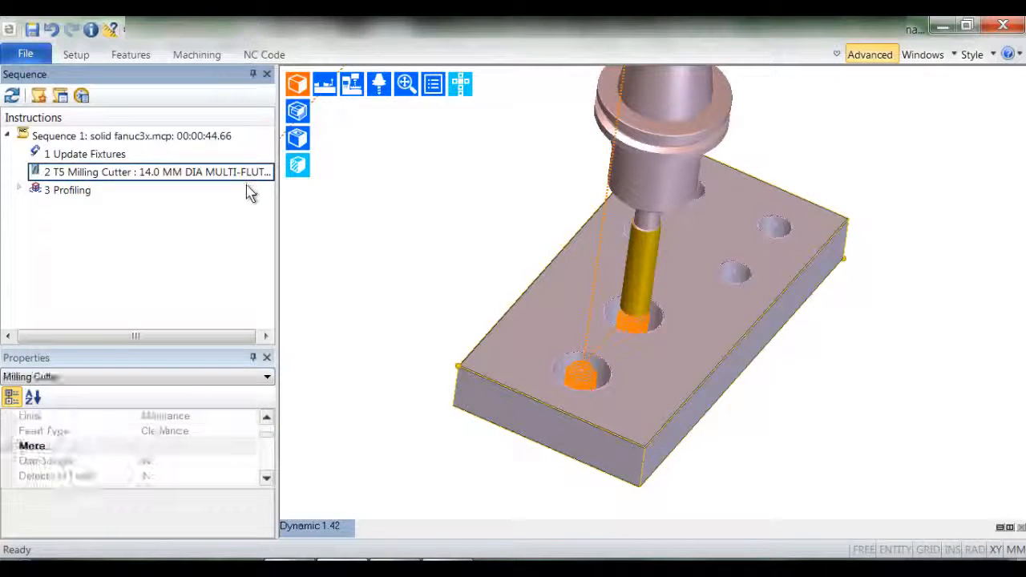
pyautogui.click(248, 190)
pyautogui.click(169, 174)
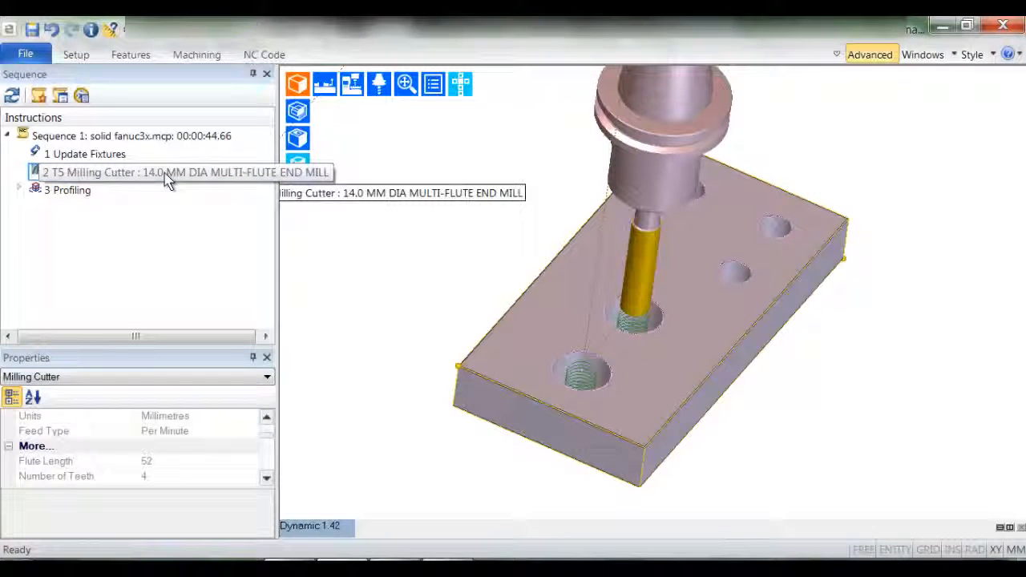
pyautogui.rightClick(168, 181)
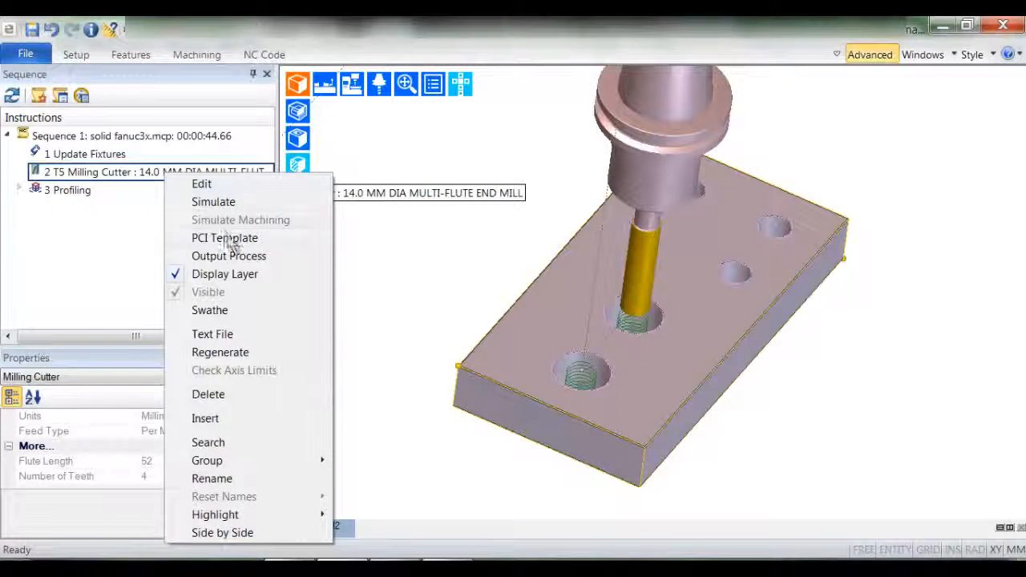
pyautogui.click(279, 256)
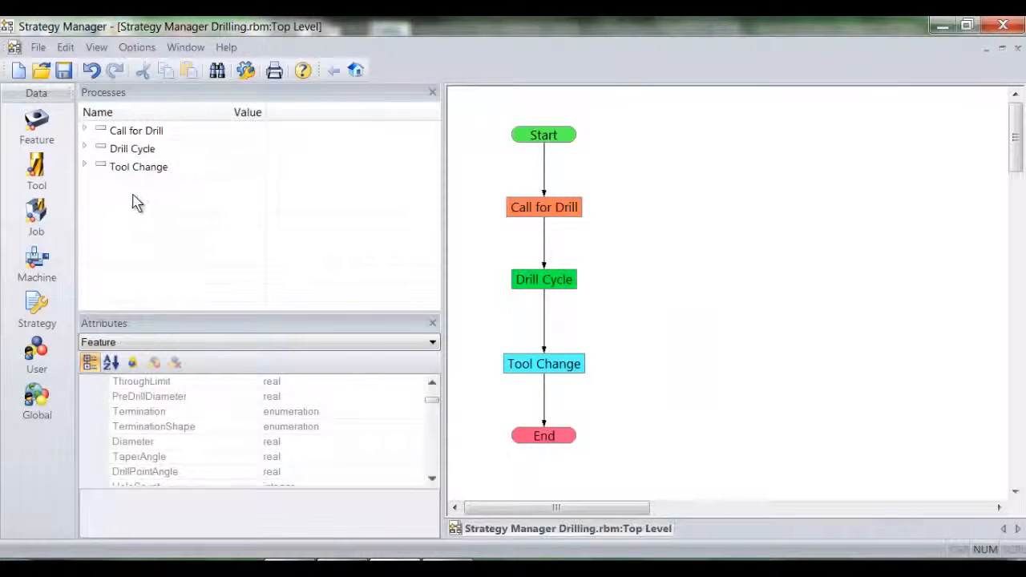
# - Paste the output process into the Strategy Manager process list and rename it "call for endmill"
pyautogui.rightClick(133, 200)
pyautogui.click(170, 397)
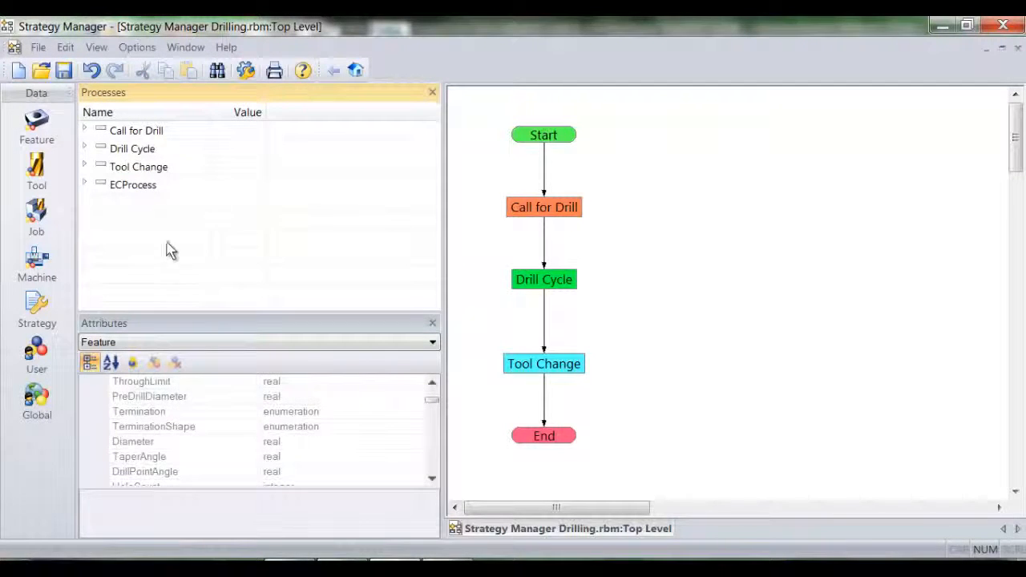
pyautogui.rightClick(165, 189)
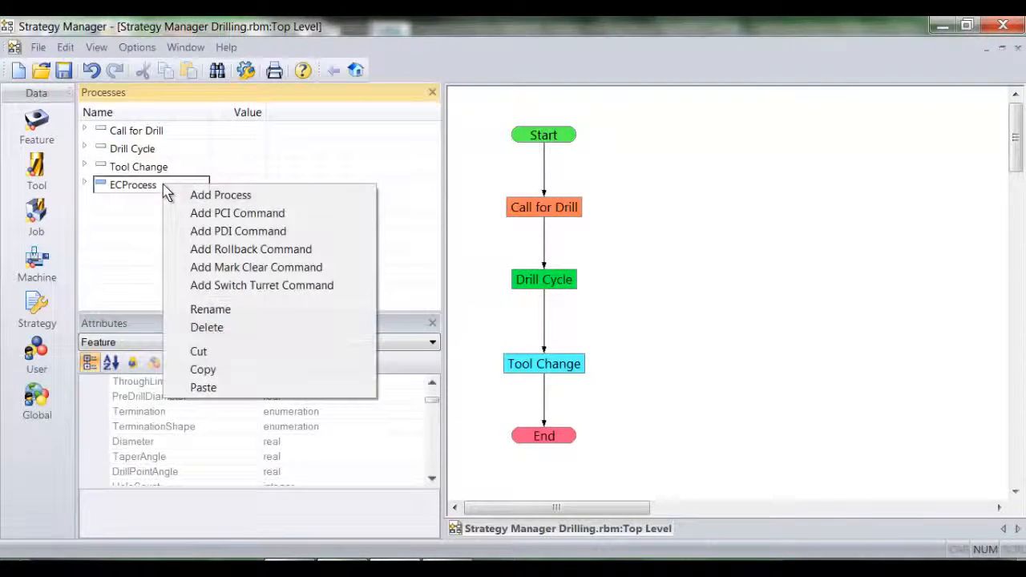
pyautogui.click(212, 313)
pyautogui.write('call for endmill')
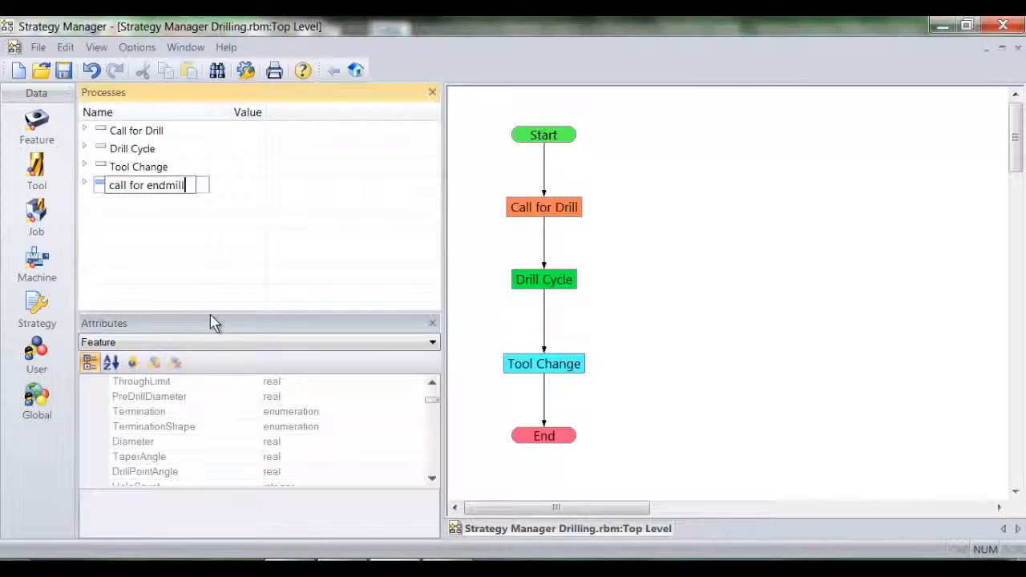
pyautogui.press('Return')
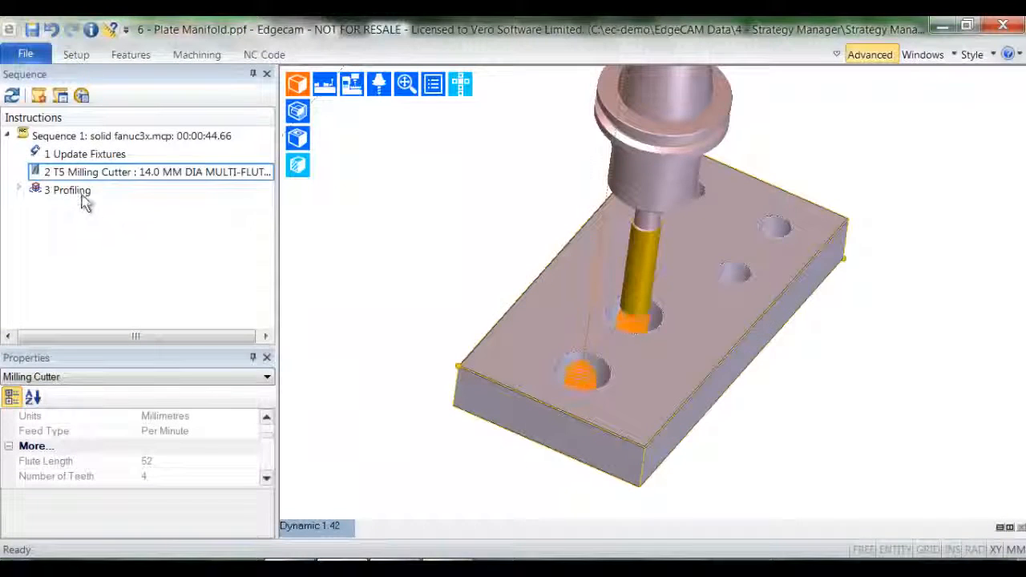
# - Output the Profiling instruction of the sequence as a process
pyautogui.click(86, 200)
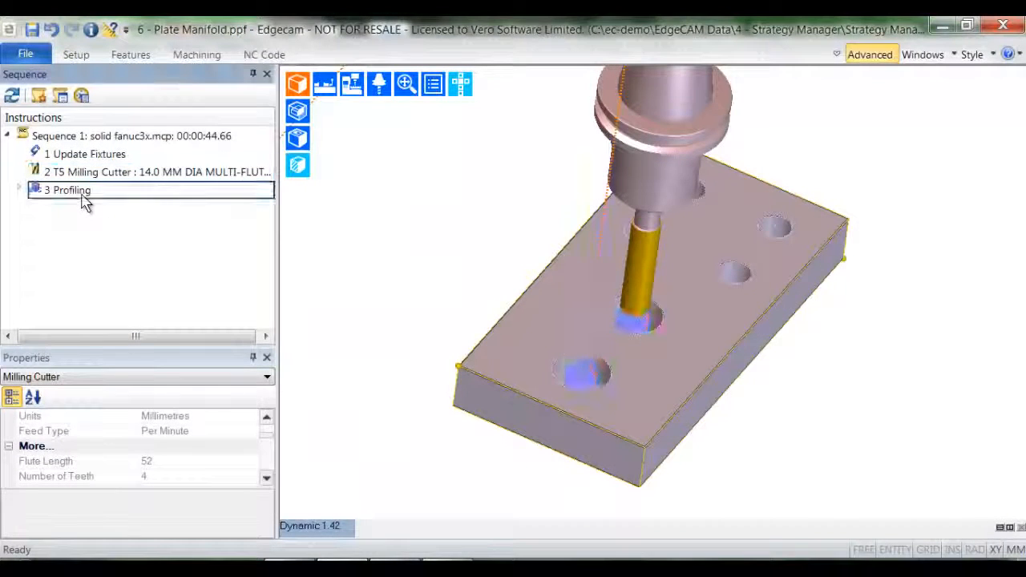
pyautogui.rightClick(88, 201)
pyautogui.click(126, 272)
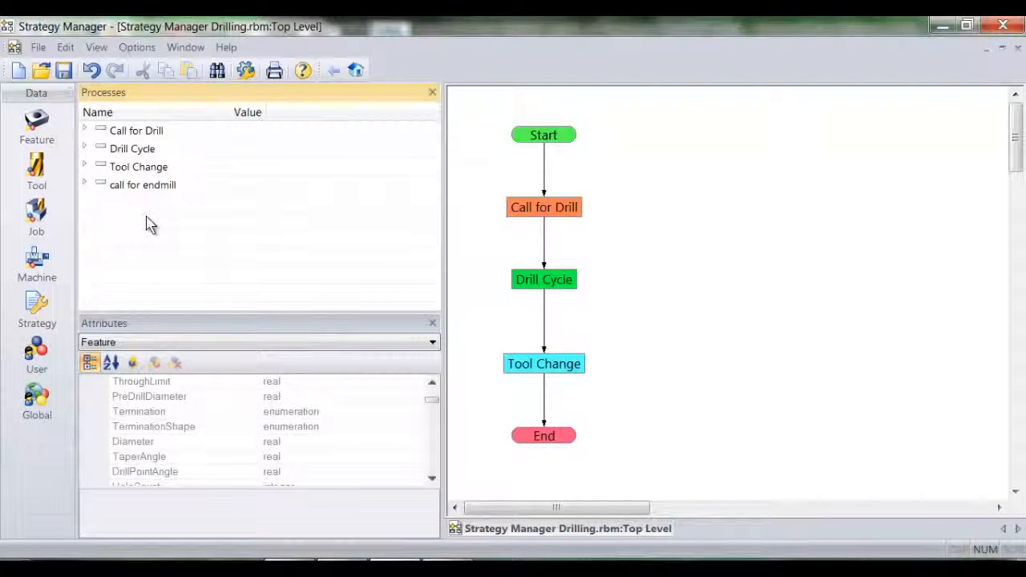
# - Switch to Strategy Manager, paste the output profiling process into the process list and rename it "Profiling Cycle"
pyautogui.rightClick(147, 224)
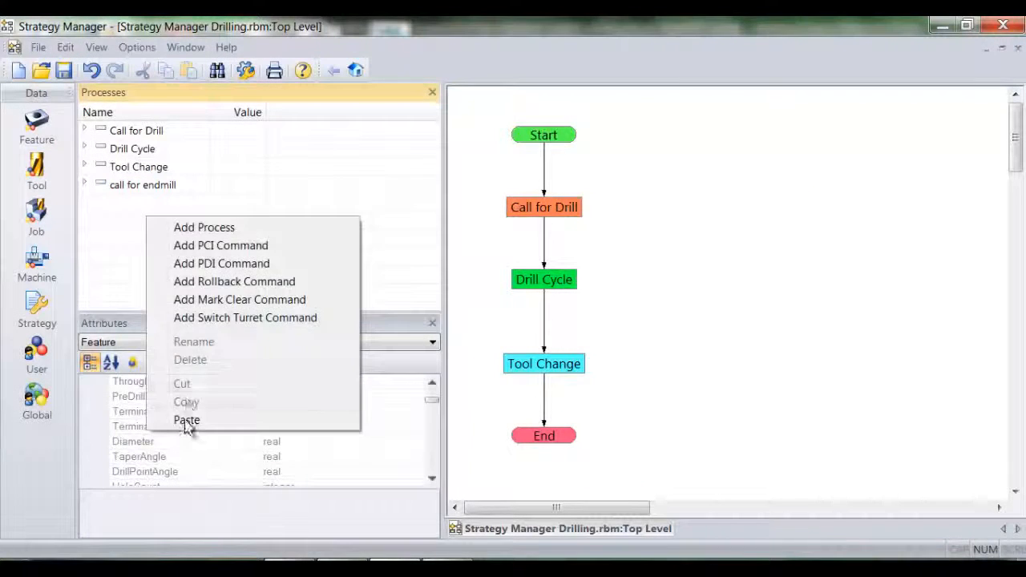
pyautogui.click(188, 424)
pyautogui.rightClick(170, 203)
pyautogui.click(213, 333)
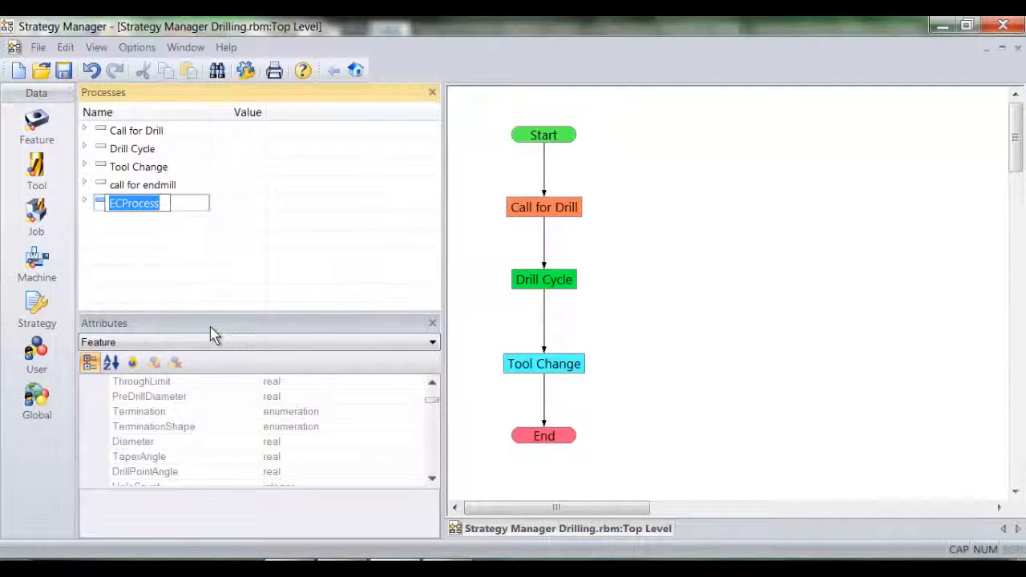
pyautogui.write('P')
pyautogui.press('capslock')
pyautogui.write('r')
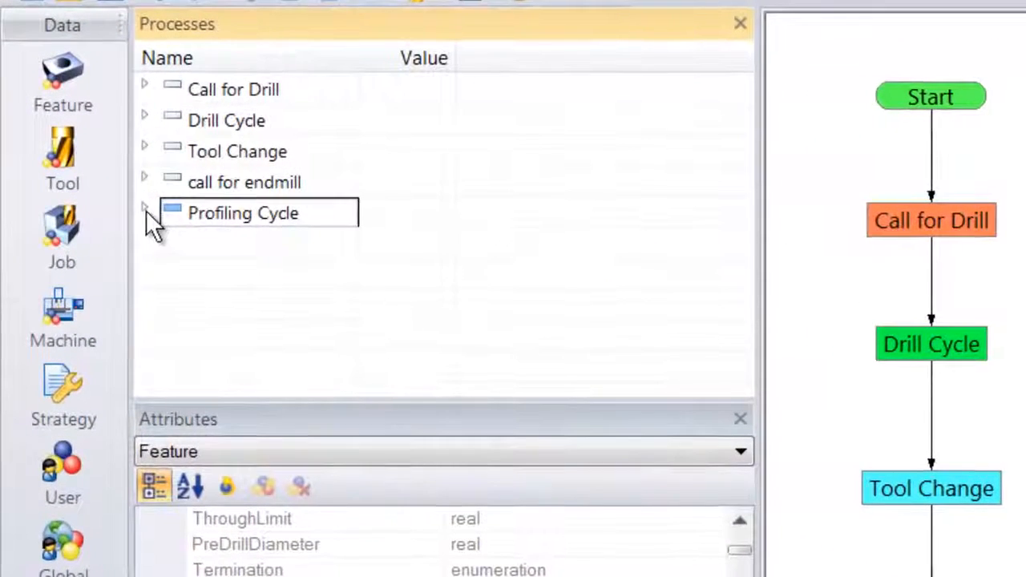
# - Inspect the Depth parameters of the Profiling Cycle process, including Helical and the cut increment
pyautogui.click(84, 199)
pyautogui.click(164, 238)
pyautogui.moveTo(734, 133); pyautogui.dragTo(758, 313)
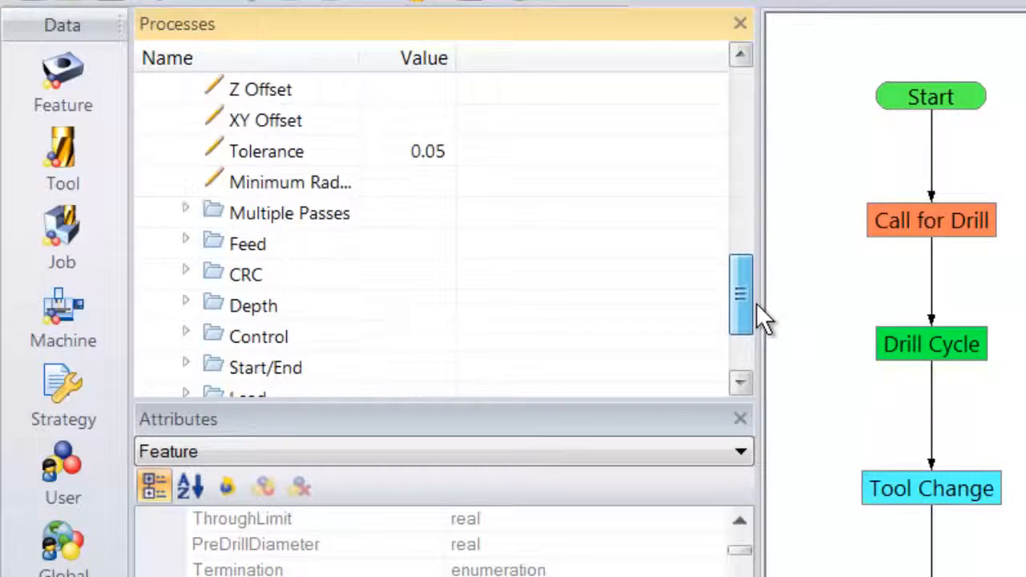
pyautogui.click(193, 303)
pyautogui.scroll(-3, 450, 310)
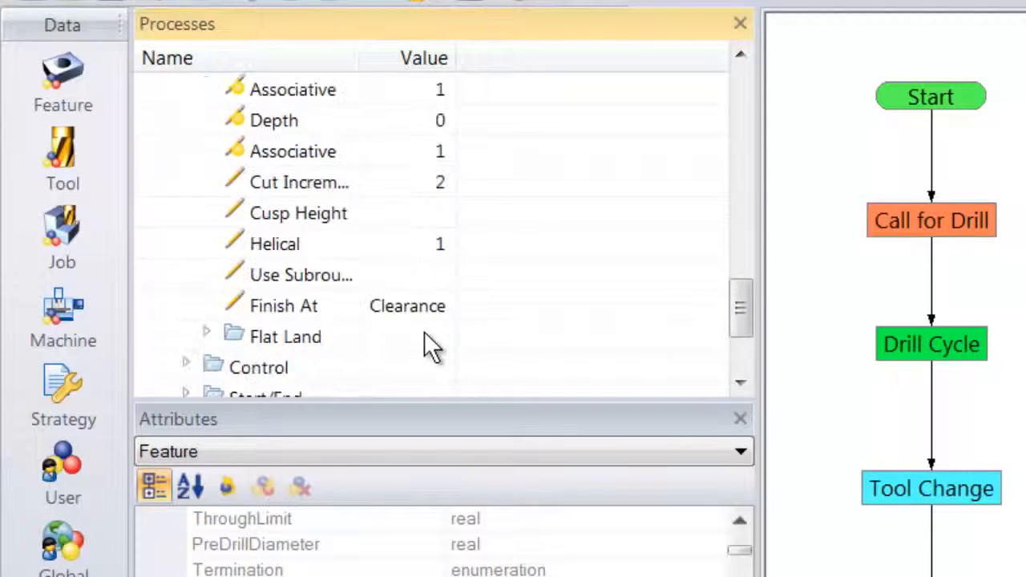
pyautogui.click(377, 247)
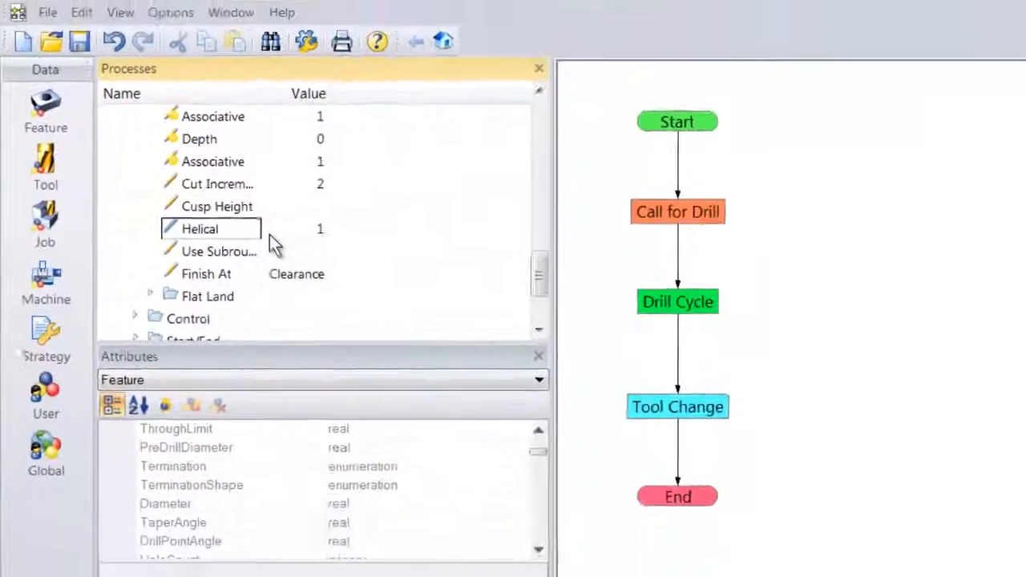
pyautogui.scroll(1, 371, 255)
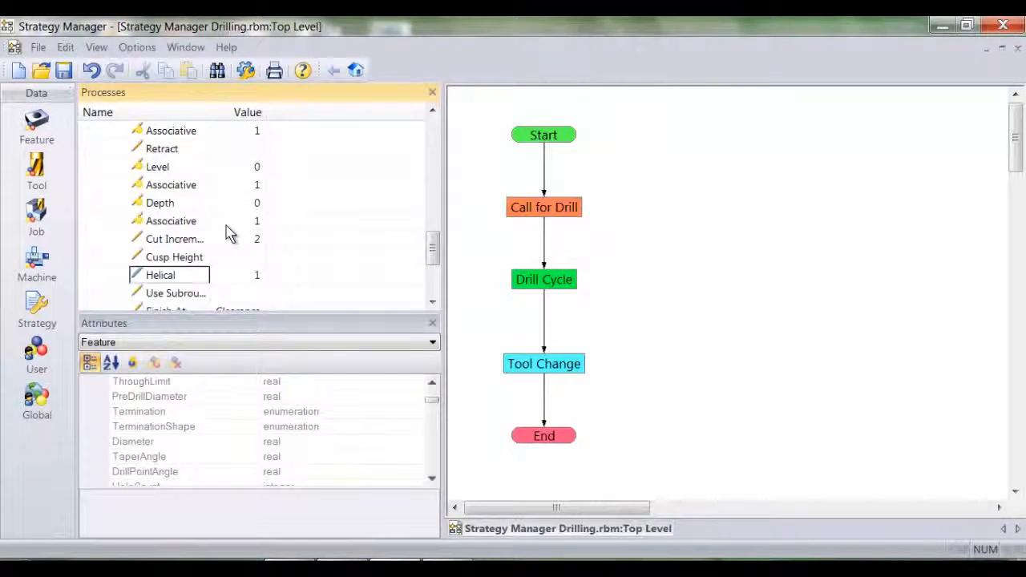
# - Create a decision node beside the drilling flow and name it "Greater then 20mm? Profile Helical Cycle"
pyautogui.rightClick(733, 172)
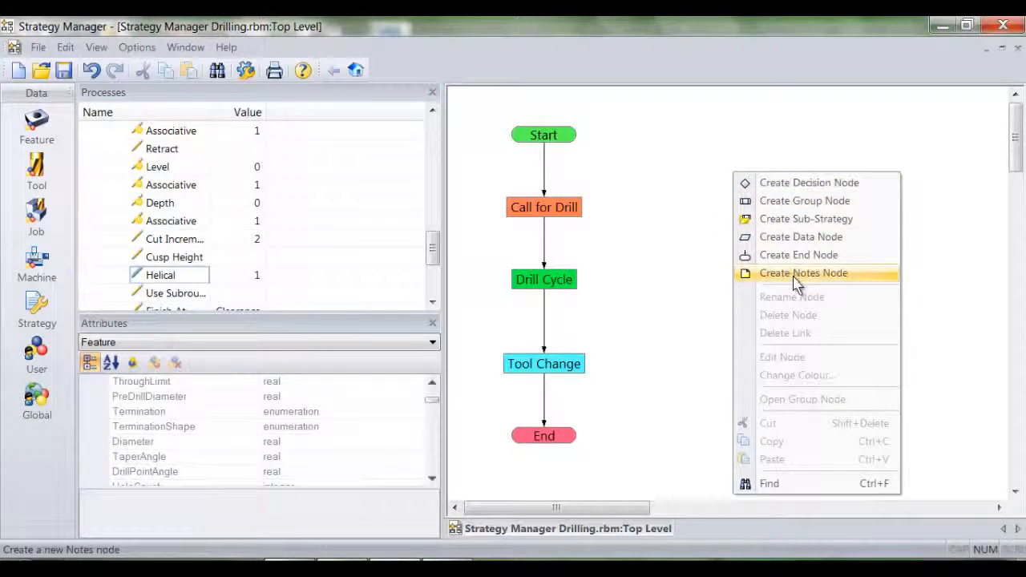
pyautogui.click(808, 183)
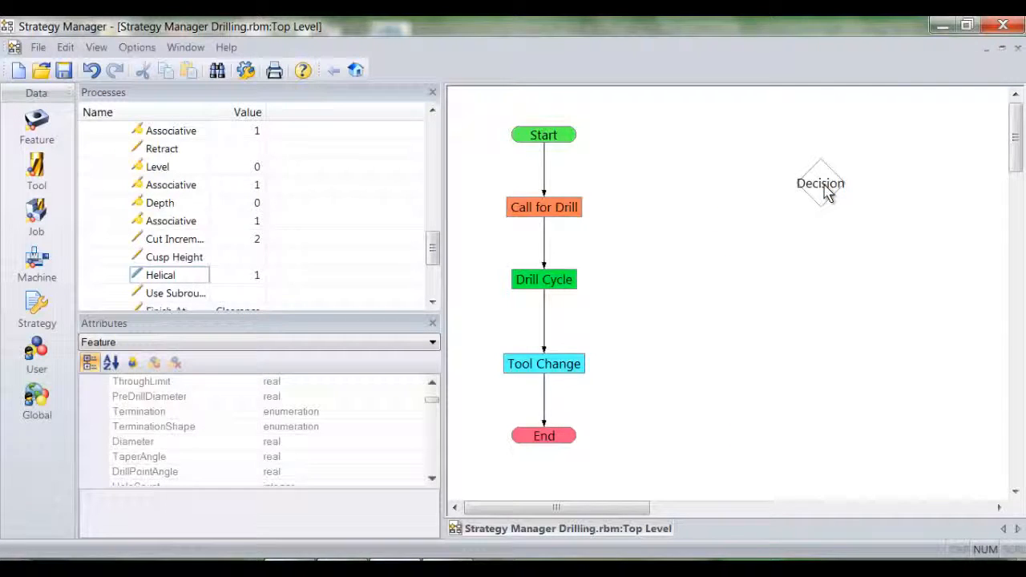
pyautogui.click(823, 189)
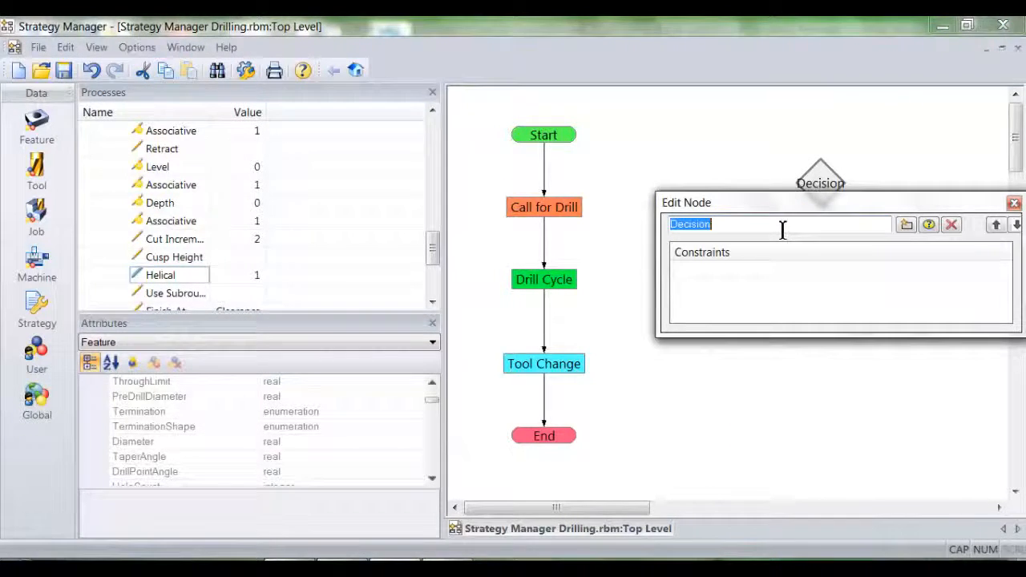
pyautogui.write('Greater')
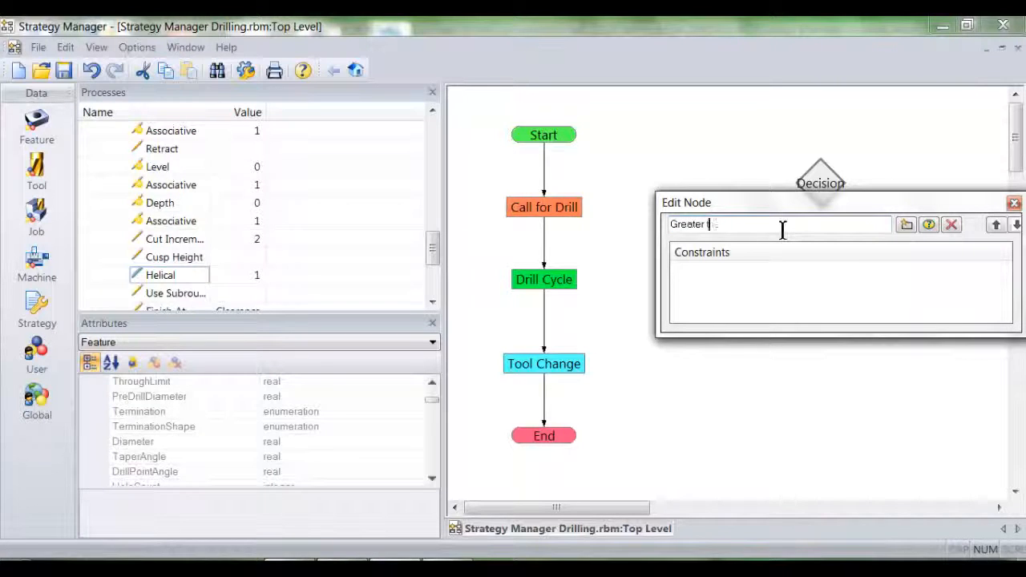
pyautogui.write(' then 20mm? F')
pyautogui.write('rofile Helical Cycle')
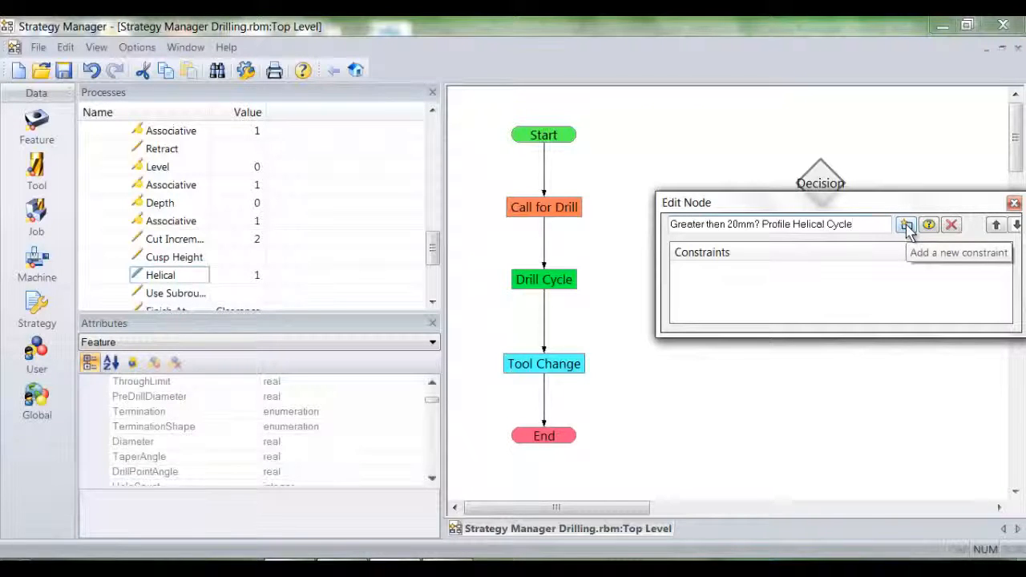
# - Add the constraint Feature.Hole2.Diameter>20 to the decision node, using the Hole2 Diameter feature attribute
pyautogui.click(908, 228)
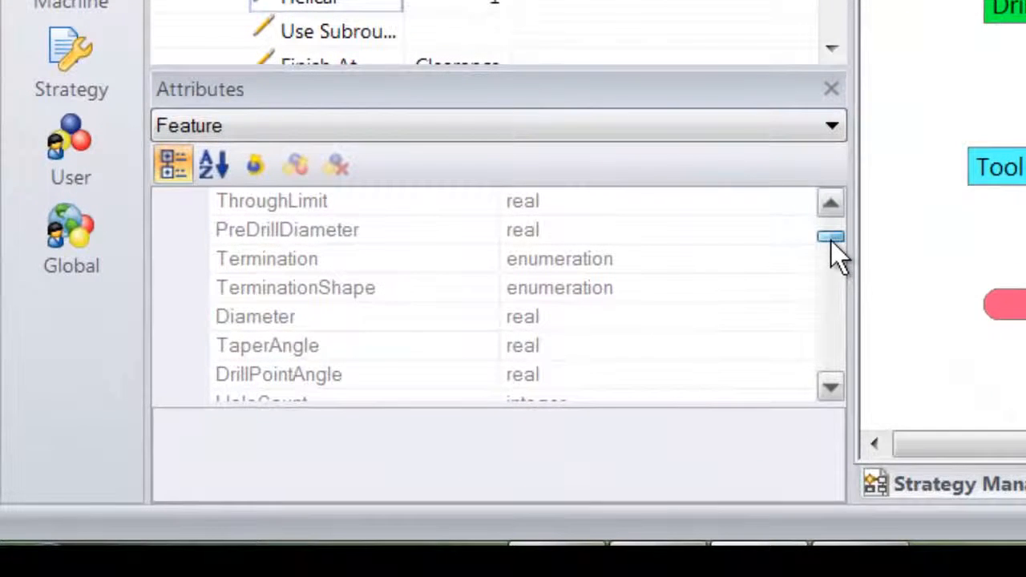
pyautogui.moveTo(830, 241)
pyautogui.mouseDown()
pyautogui.moveTo(838, 225)
pyautogui.moveTo(837, 234)
pyautogui.mouseUp()
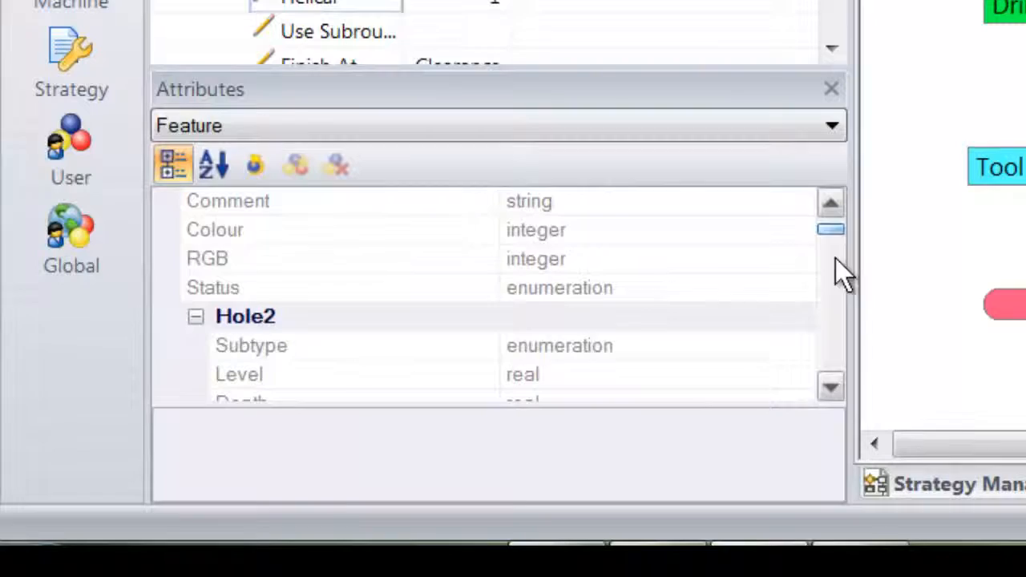
pyautogui.click(825, 387)
pyautogui.click(825, 387)
pyautogui.click(828, 389)
pyautogui.click(828, 389)
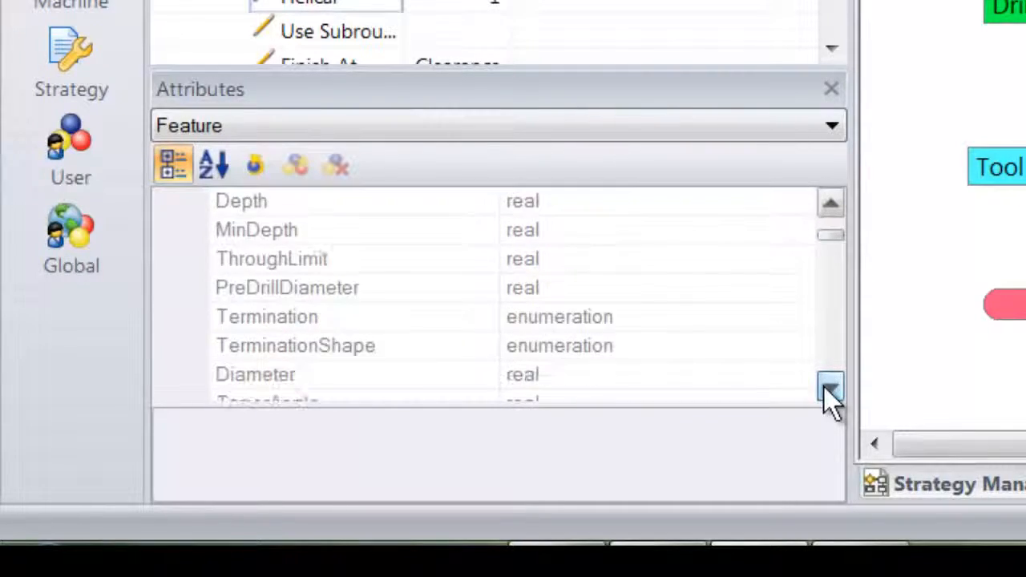
pyautogui.click(828, 389)
pyautogui.click(321, 347)
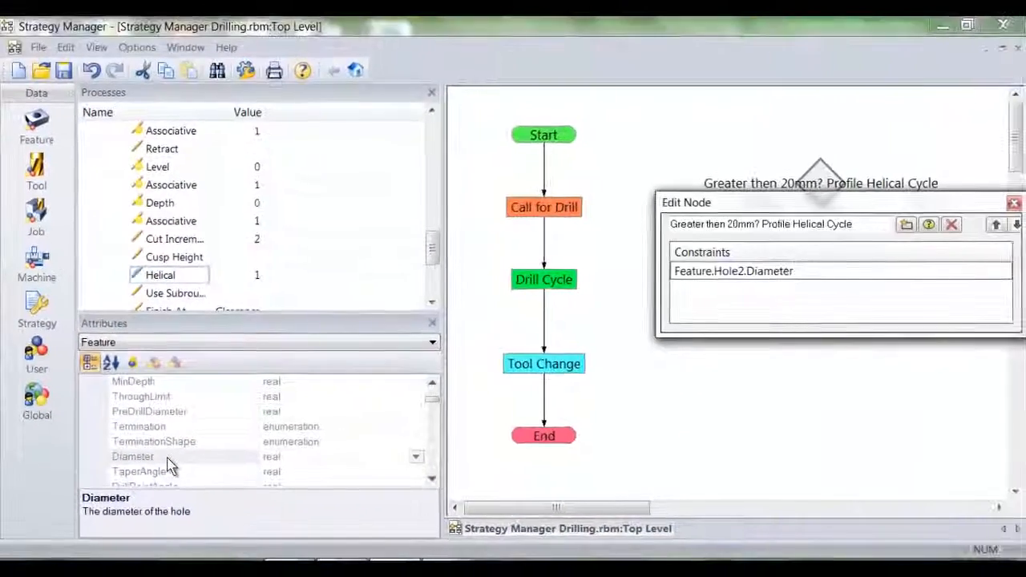
pyautogui.write('>20')
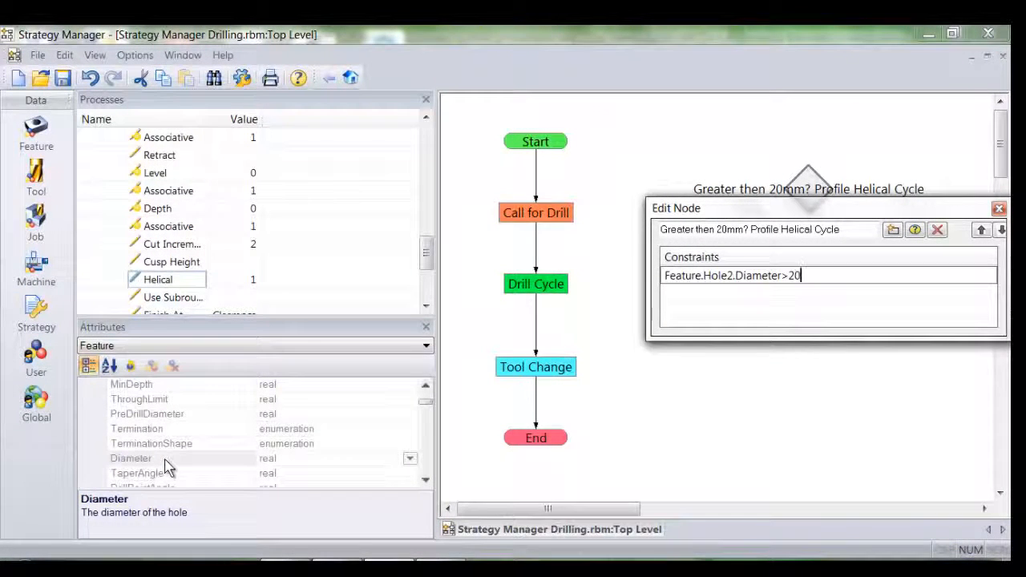
pyautogui.press('Return')
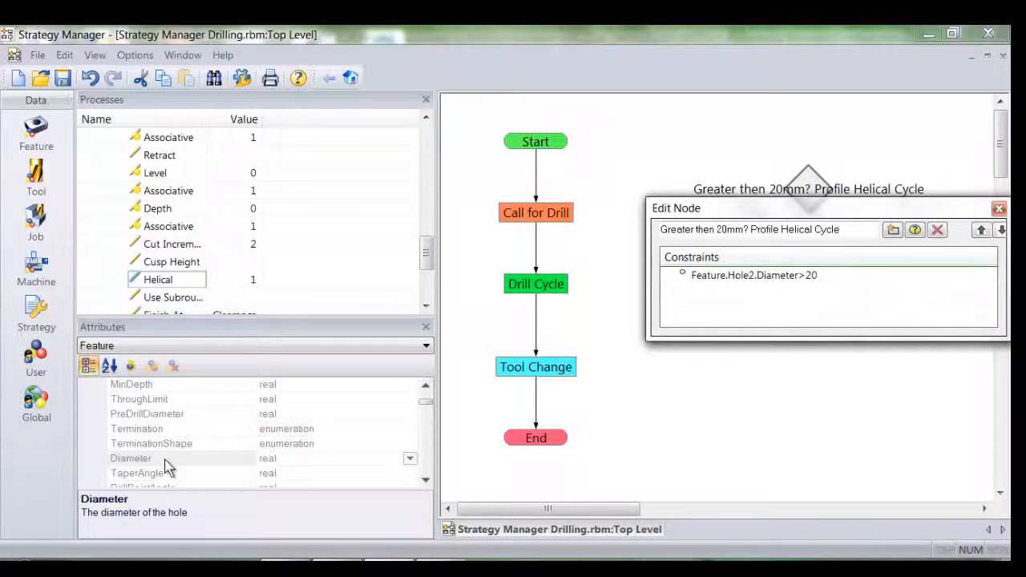
pyautogui.click(998, 209)
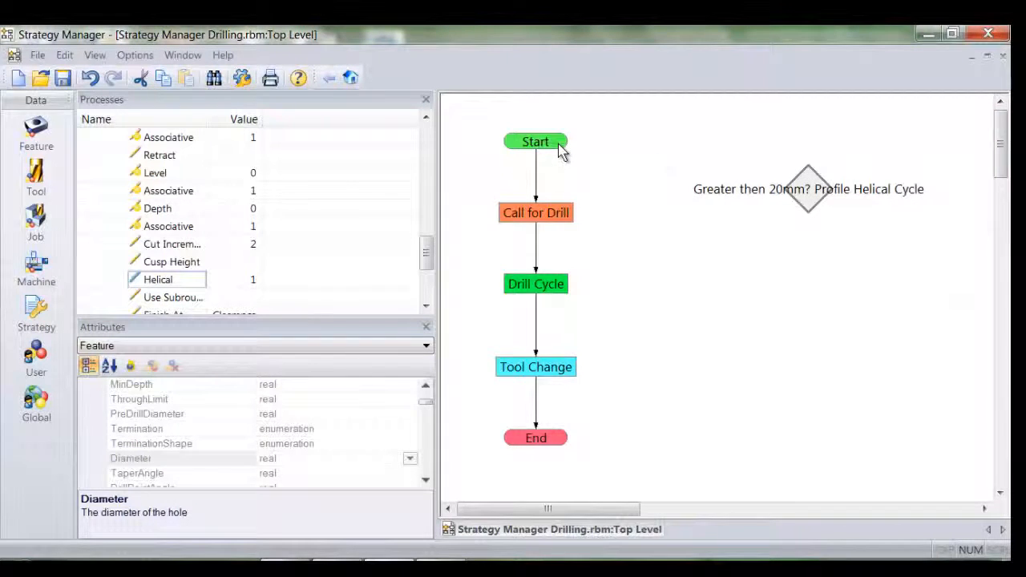
# - Reroute Start to the decision node and link the decision's false branch to Call for Drill
pyautogui.moveTo(559, 150); pyautogui.dragTo(542, 217)
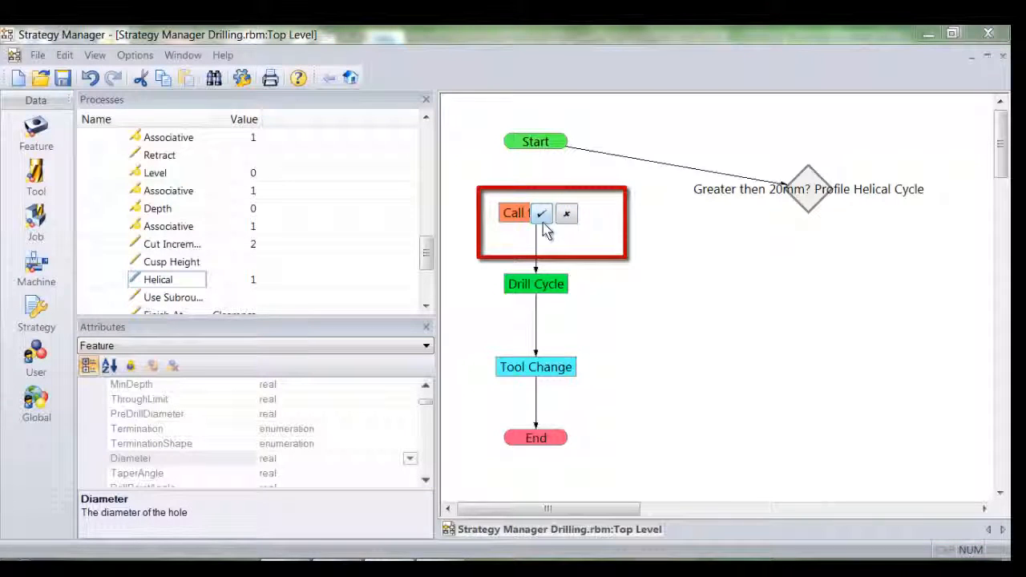
pyautogui.click(542, 214)
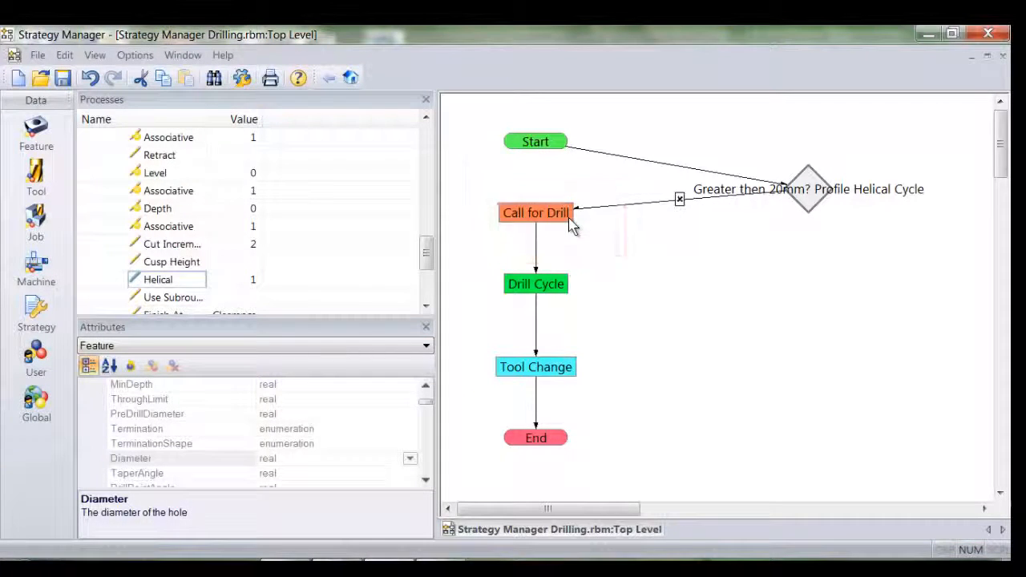
# - Place the call for endmill and Profiling Cycle processes in the flowchart below the decision node
pyautogui.moveTo(426, 256); pyautogui.dragTo(425, 142)
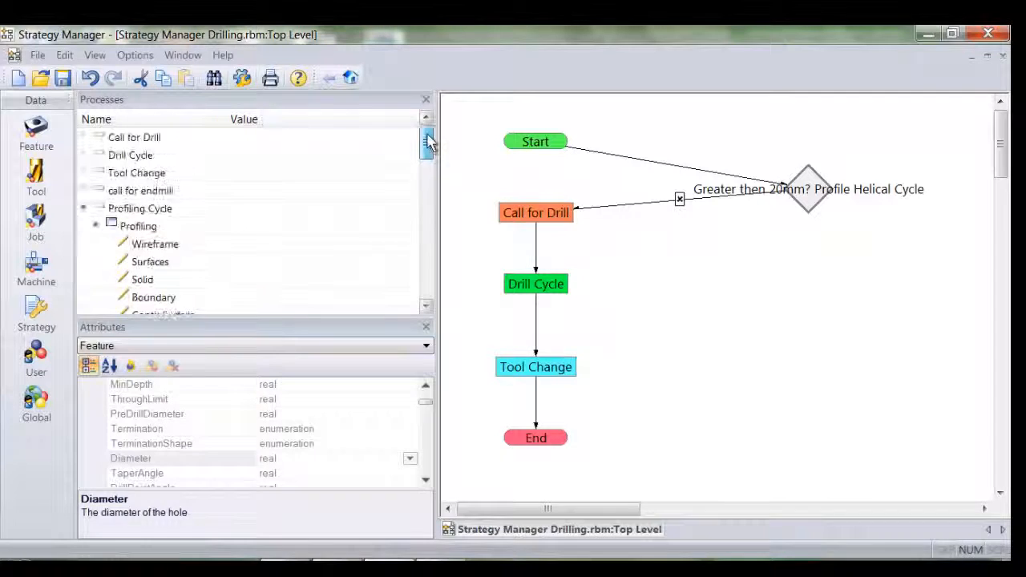
pyautogui.click(84, 209)
pyautogui.moveTo(160, 192); pyautogui.dragTo(801, 280)
pyautogui.moveTo(163, 210); pyautogui.dragTo(789, 356)
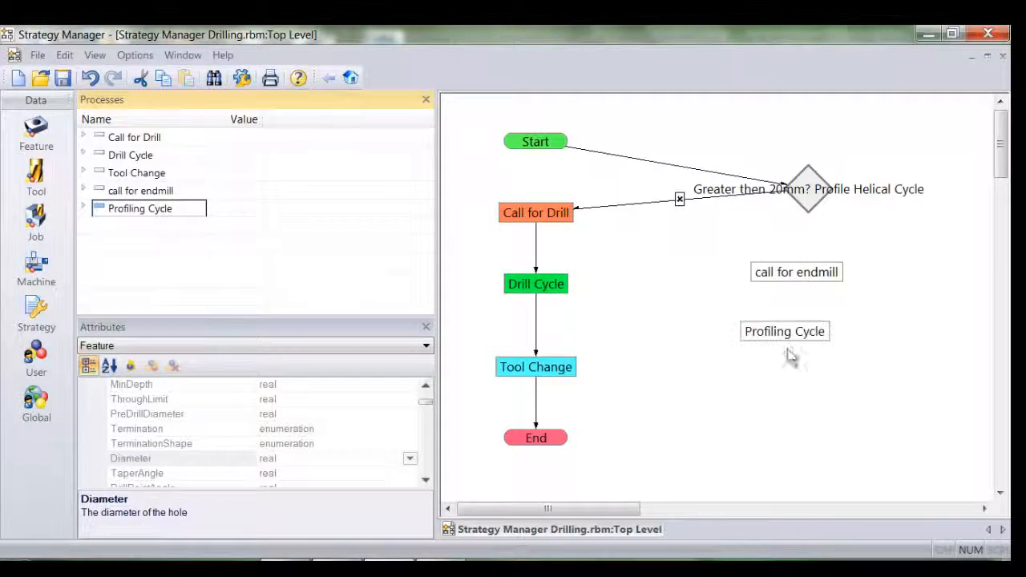
# - Link the decision's true branch through call for endmill and Profiling Cycle to Tool Change, and save the strategy
pyautogui.click(807, 191)
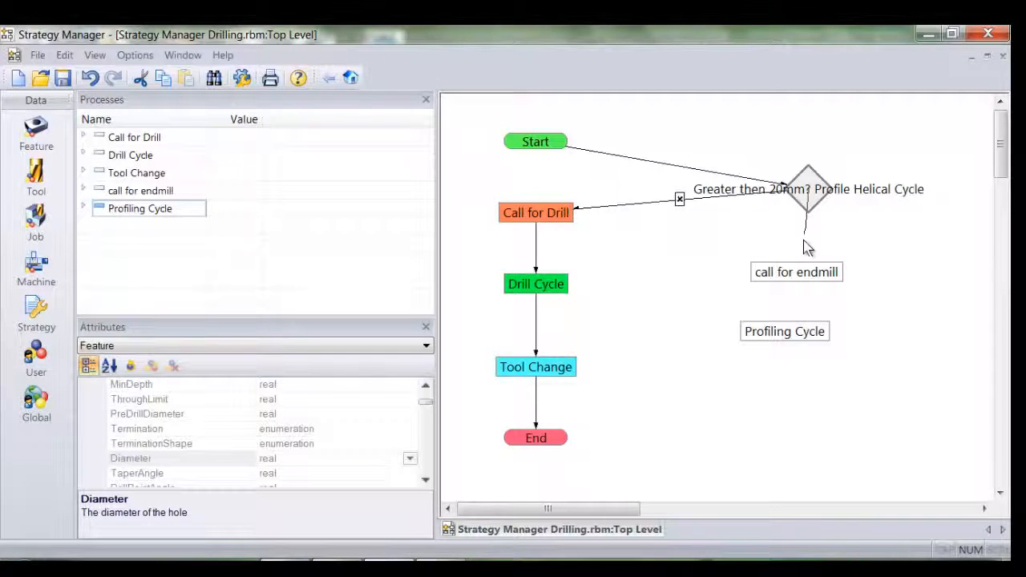
pyautogui.moveTo(807, 249); pyautogui.dragTo(806, 276)
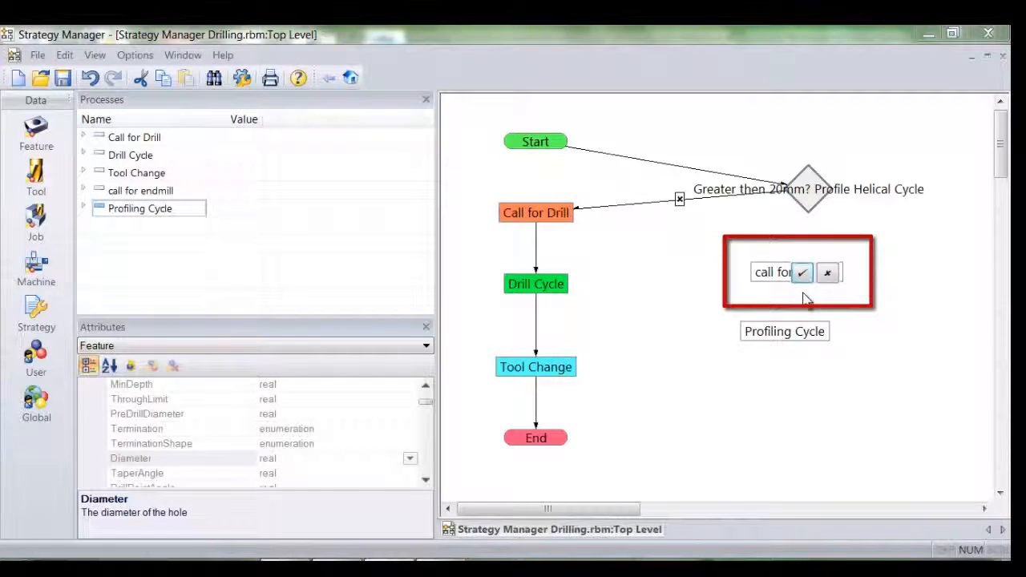
pyautogui.click(802, 273)
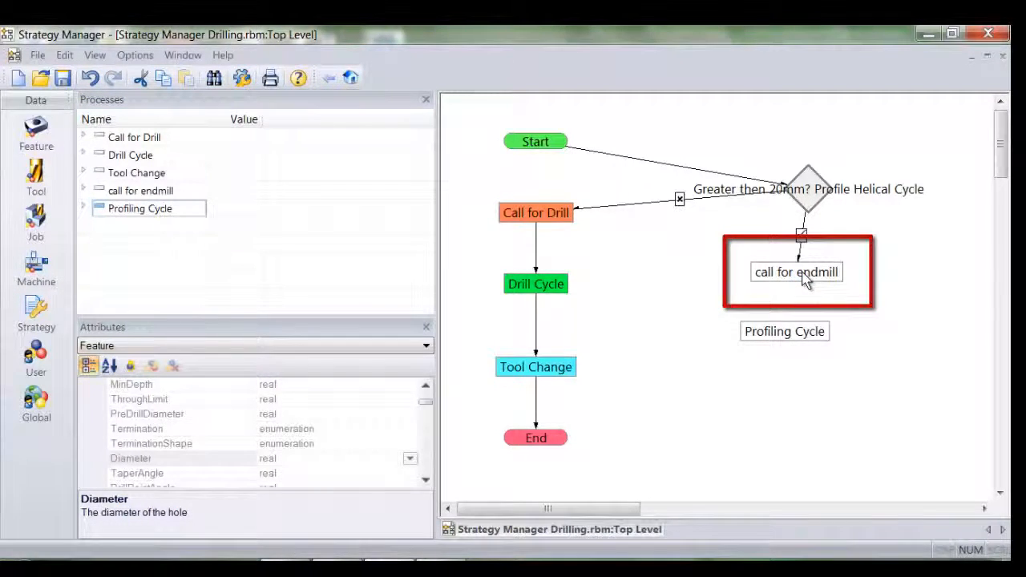
pyautogui.click(560, 374)
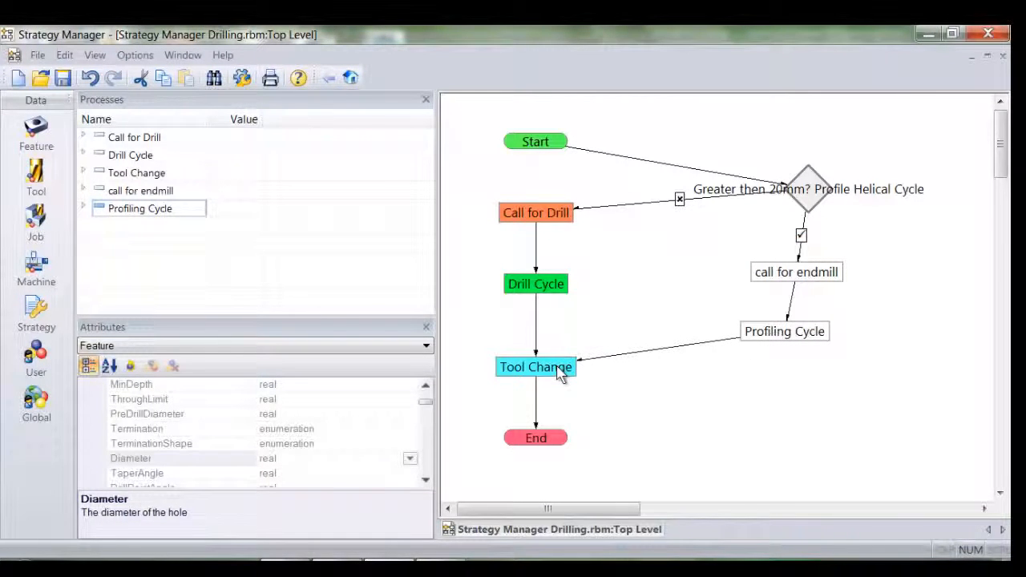
pyautogui.click(63, 80)
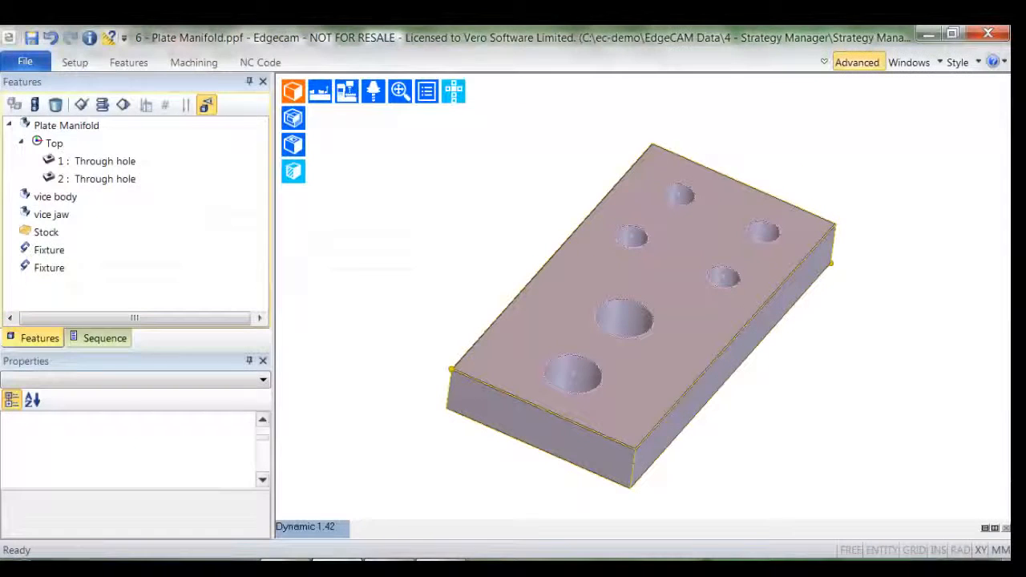
# - In Edgecam, apply the strategy to both Through hole features of the plate manifold
pyautogui.click(105, 161)
pyautogui.keyDown('shift'); pyautogui.click(132, 181); pyautogui.keyUp('shift')
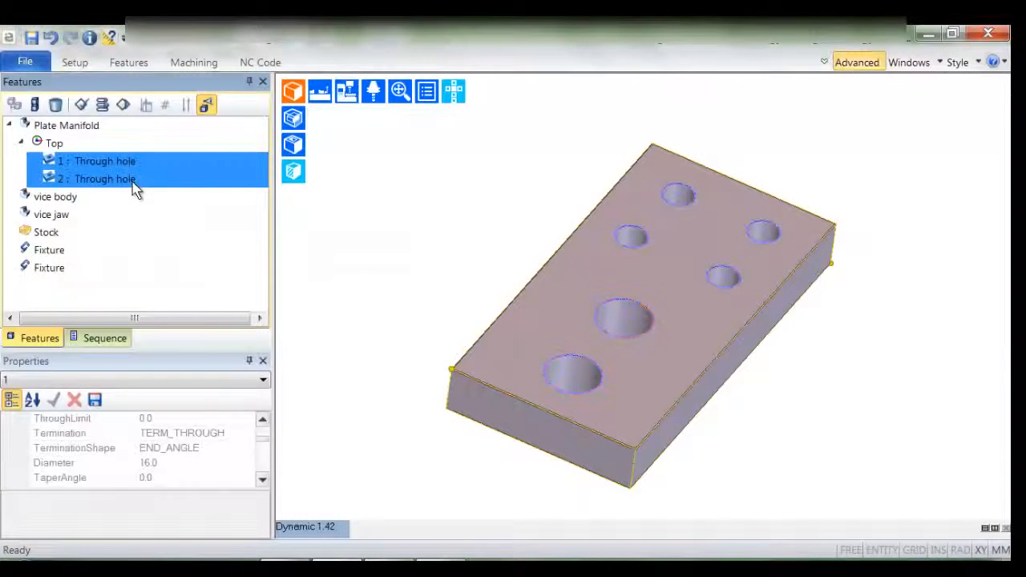
pyautogui.click(123, 108)
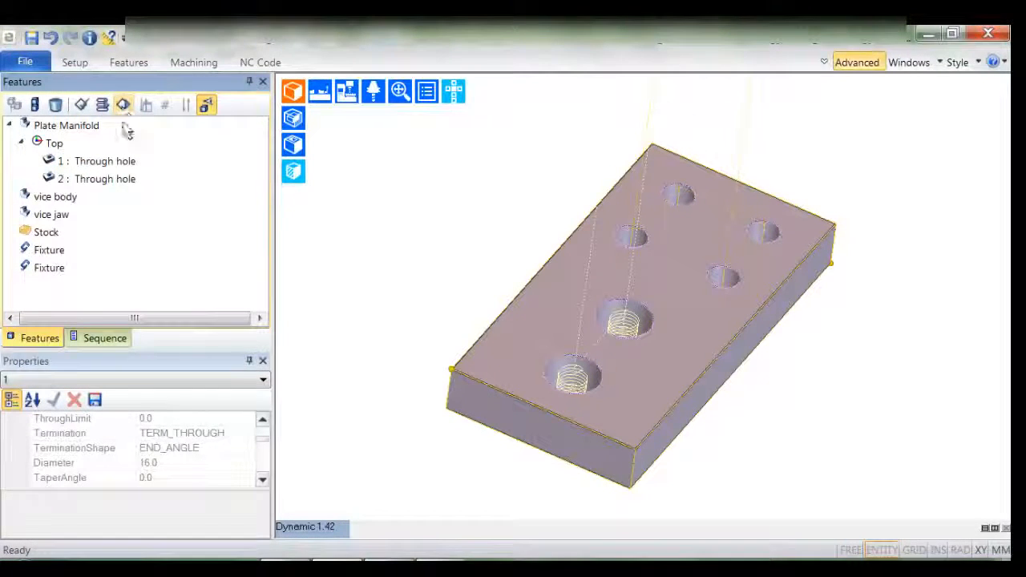
# - Review the generated sequence, checking the 14 mm multi-flute end mill and Profiling instructions
pyautogui.click(118, 337)
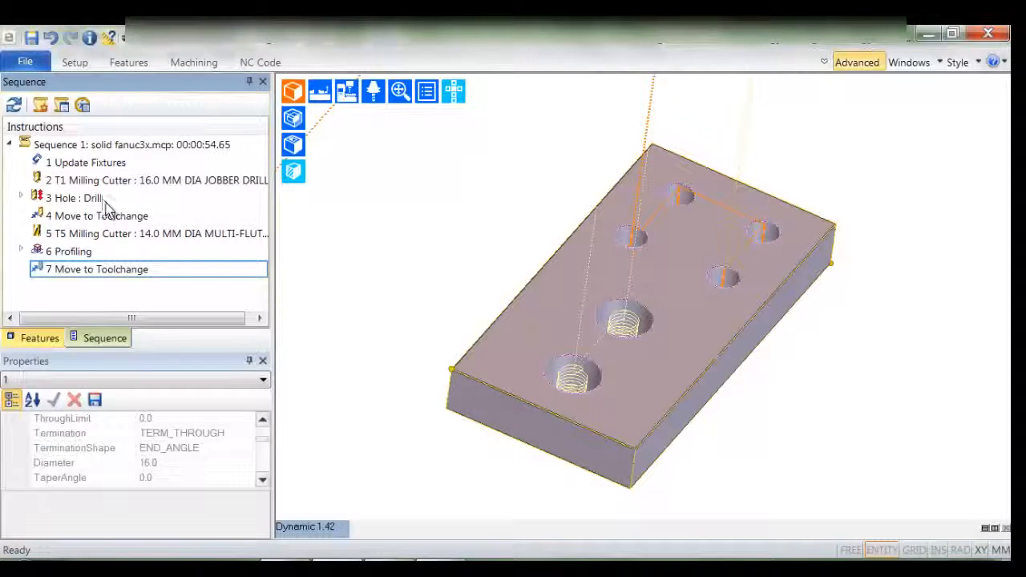
pyautogui.click(126, 240)
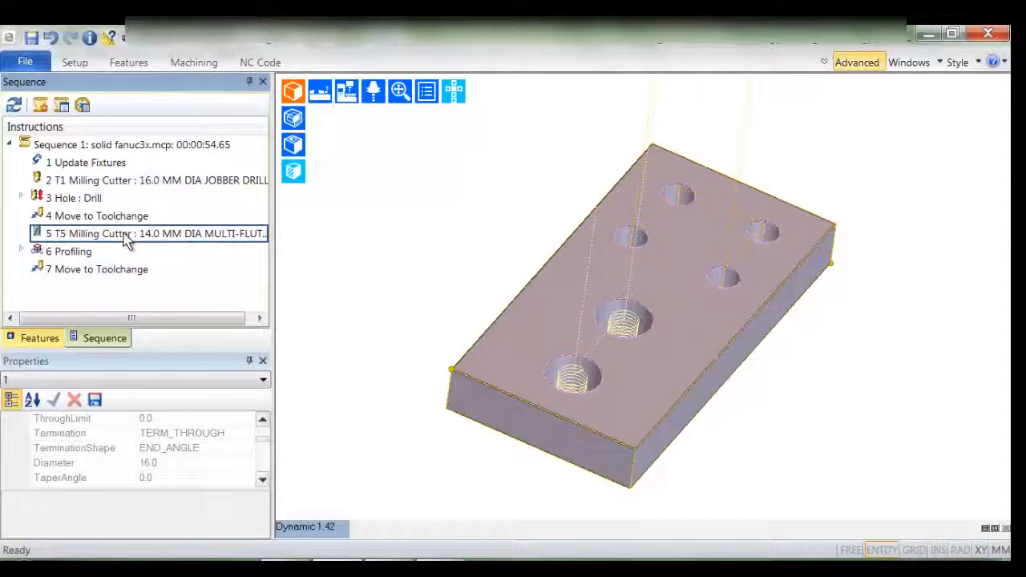
pyautogui.click(72, 254)
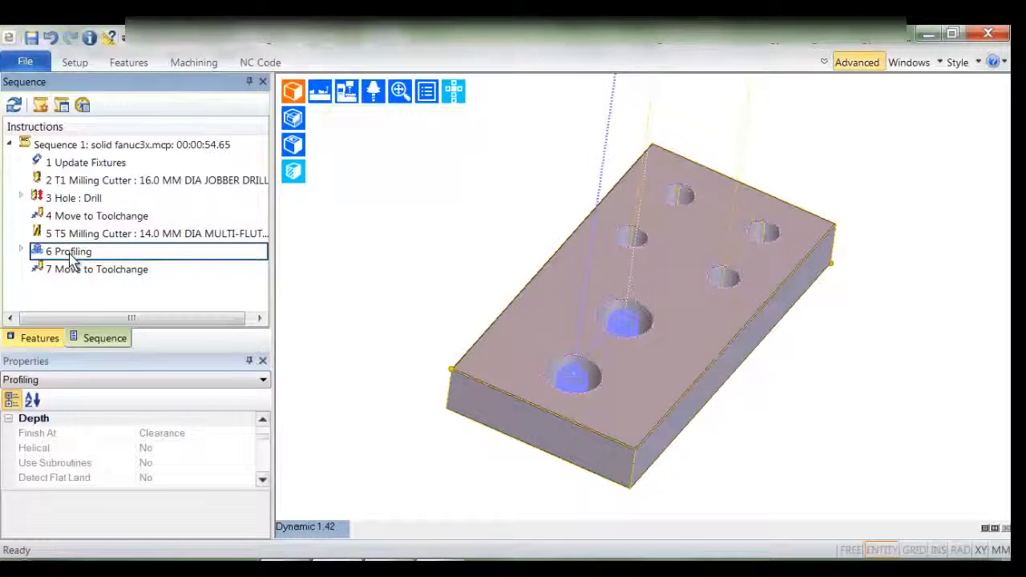
# - Check the Helical option in the generated Profiling cycle's depth settings and leave without applying changes
pyautogui.doubleClick(70, 257)
pyautogui.click(344, 95)
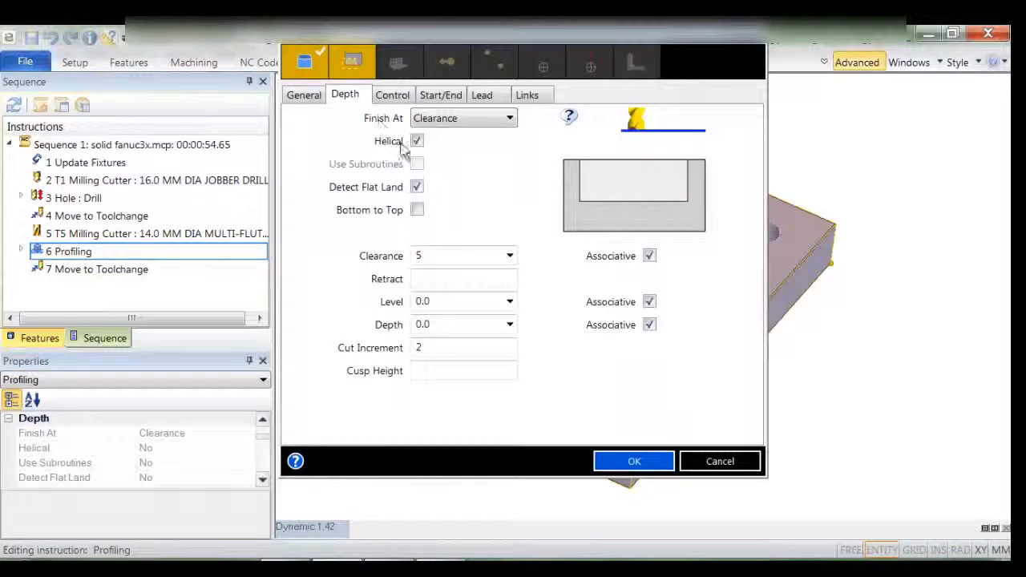
pyautogui.click(419, 144)
pyautogui.click(420, 145)
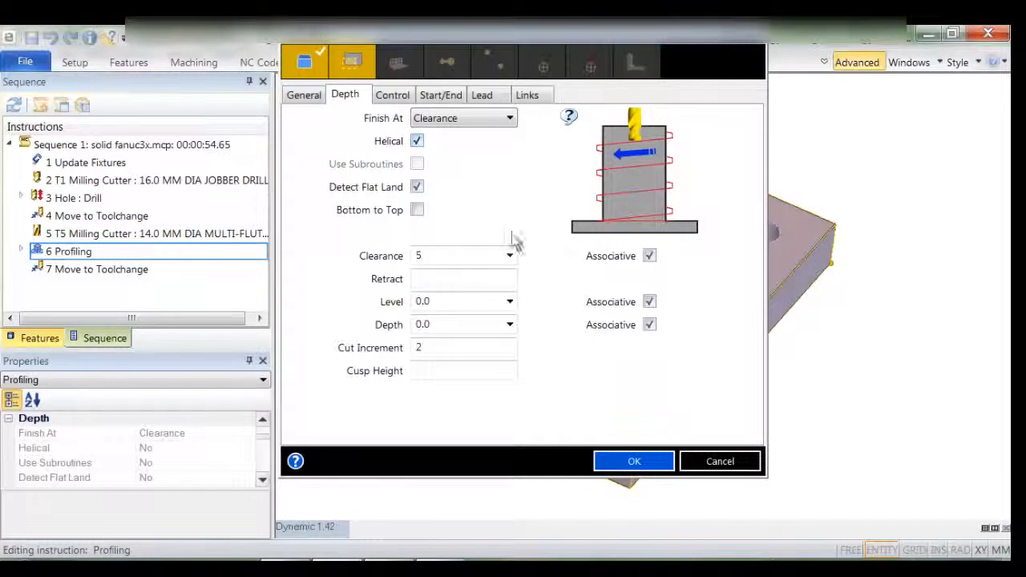
pyautogui.click(696, 460)
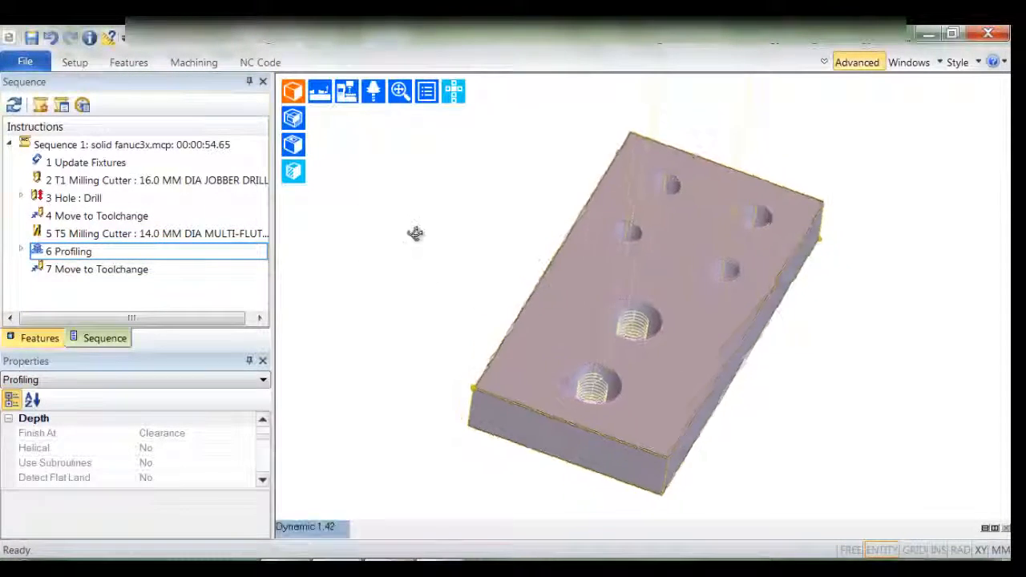